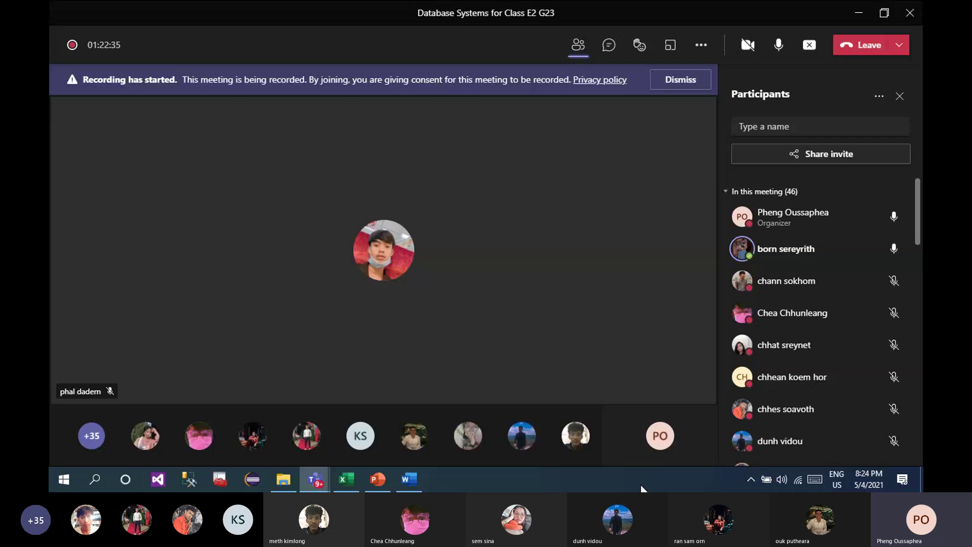
# Step: Check the Teams participants and put a provisional * for student 2 in the 05/04/21 column of the Excel roster
pyautogui.hotkey('alt', 'Tab')
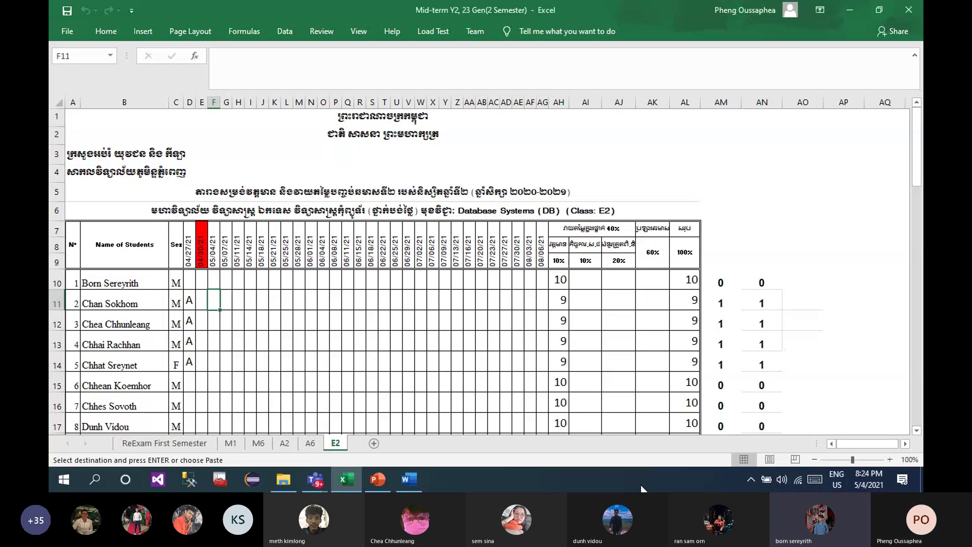
pyautogui.hotkey('alt', 'Tab')
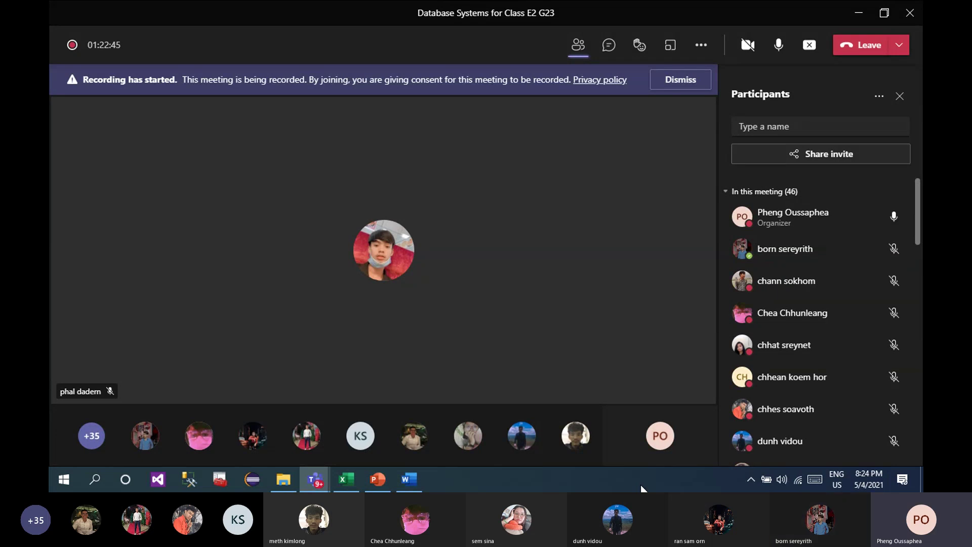
pyautogui.hotkey('alt', 'Tab')
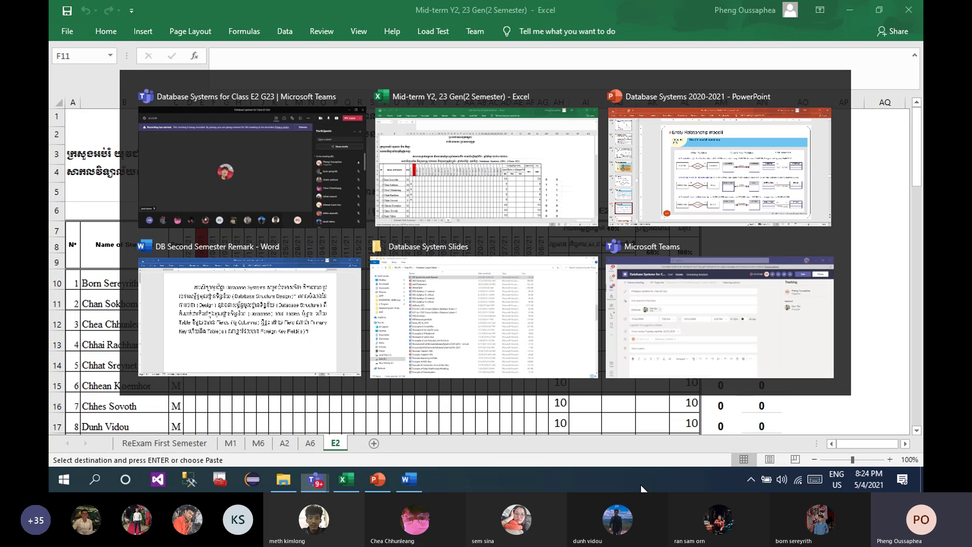
pyautogui.write('*')
pyautogui.press('Return')
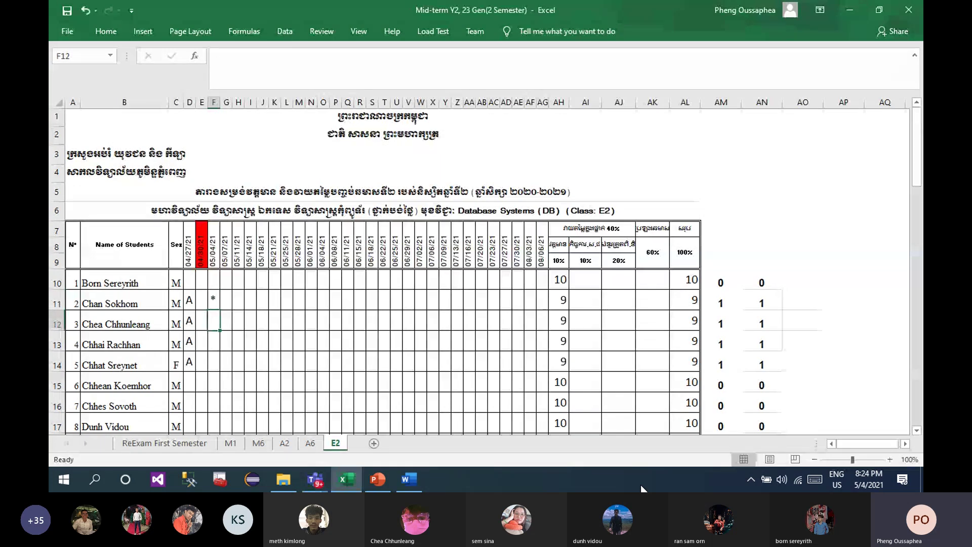
# Step: Check students 3 and 4 against the Teams participants and mark student 4 absent with A in the 05/04/21 column
pyautogui.hotkey('alt', 'Tab')
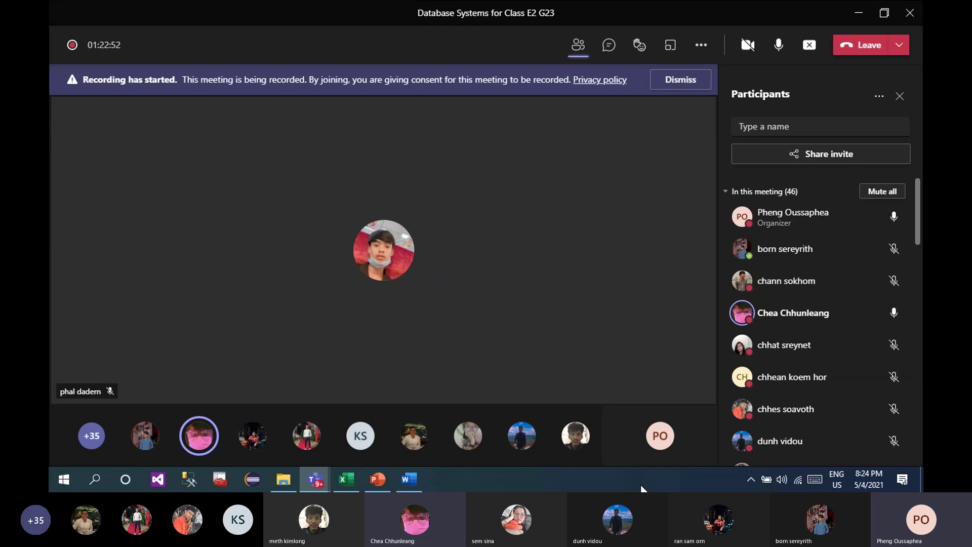
pyautogui.hotkey('alt', 'Tab')
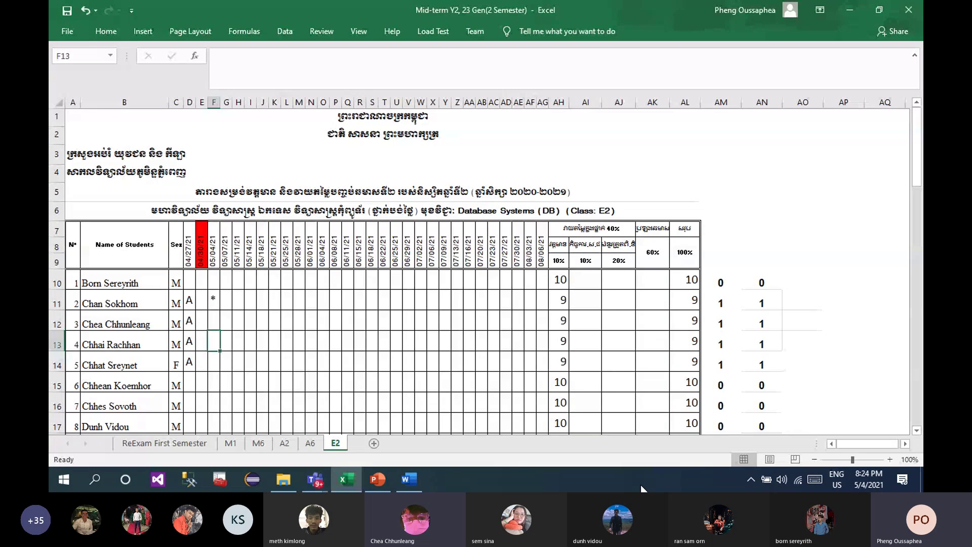
pyautogui.hotkey('alt', 'Tab')
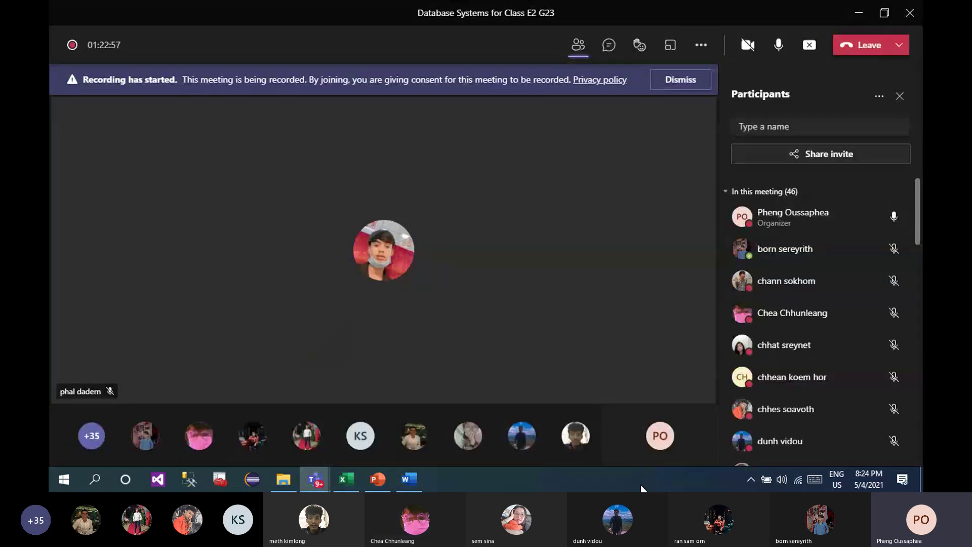
pyautogui.hotkey('alt', 'Tab')
pyautogui.write('A')
pyautogui.press('Return')
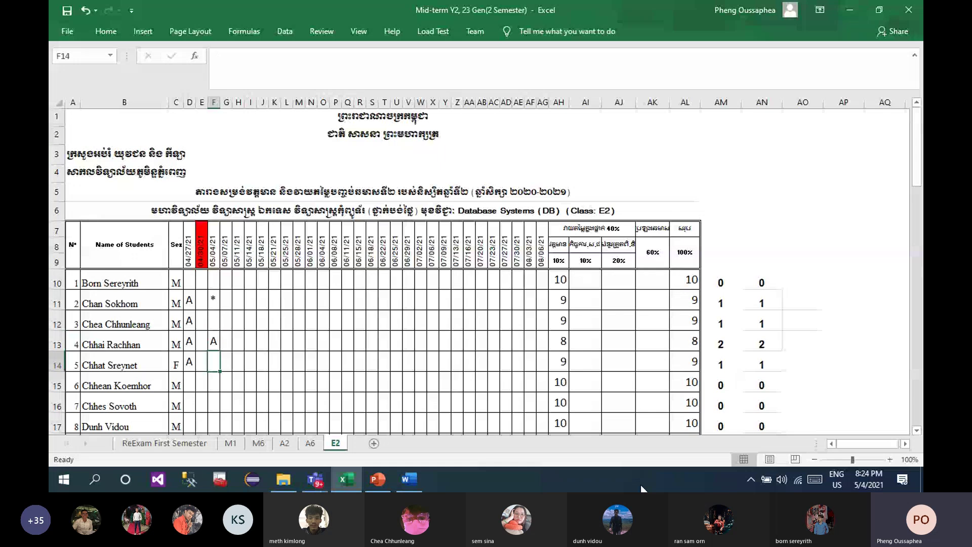
# Step: Check the Teams participants for student 2, clear that student's * in cell F11, and return to student 5's row
pyautogui.hotkey('alt', 'Tab')
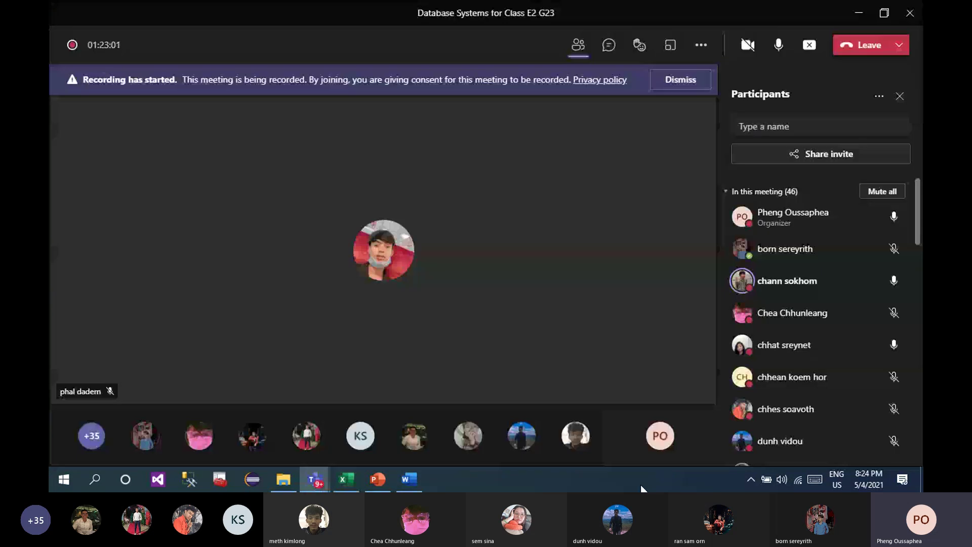
pyautogui.hotkey('alt', 'Tab')
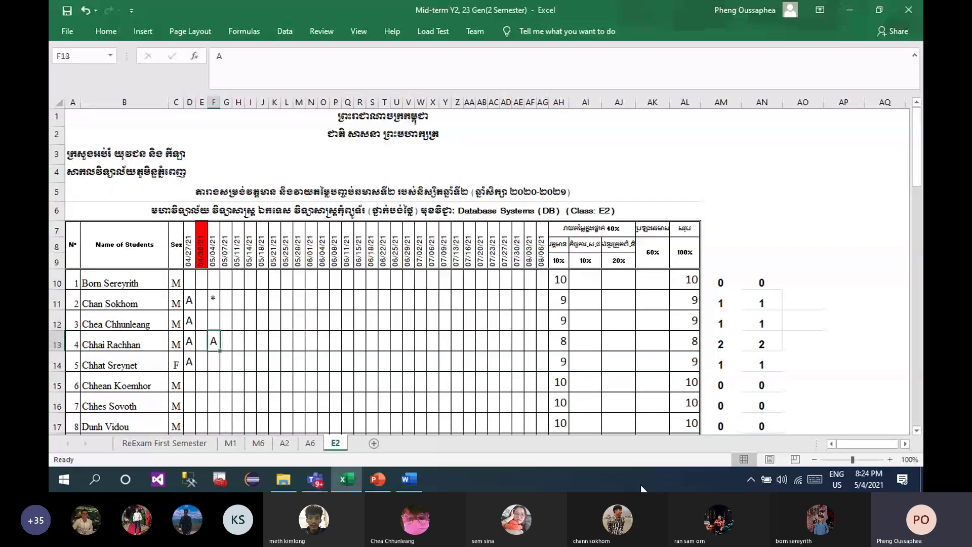
pyautogui.press('Up')
pyautogui.press('Up')
pyautogui.press('Up')
pyautogui.press('Delete')
pyautogui.press('Down')
pyautogui.press('Down')
pyautogui.press('Down')
# Step: Check students 5 and 6 against the Teams participants and look through the Excel roster down to row 29
pyautogui.hotkey('alt', 'Tab')
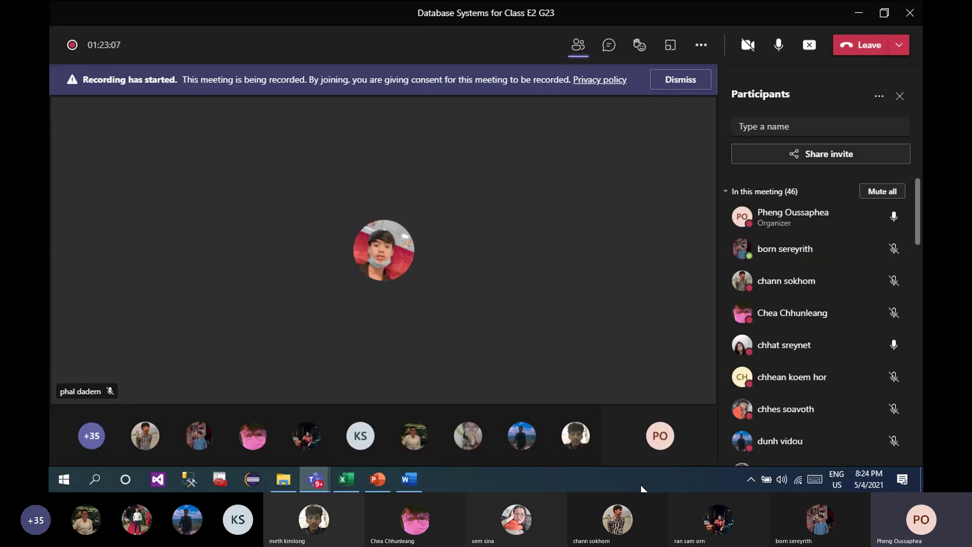
pyautogui.hotkey('alt', 'Tab')
pyautogui.press('Down')
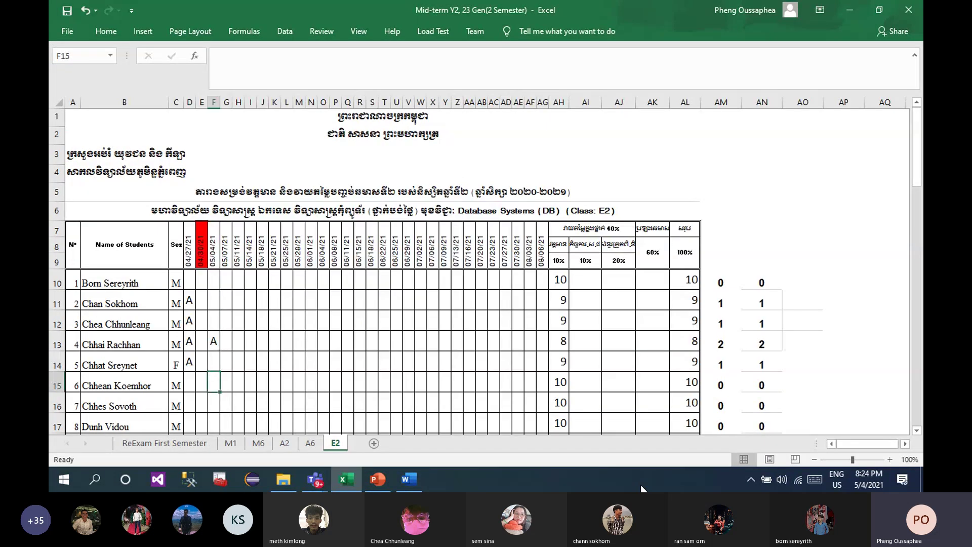
pyautogui.hotkey('alt', 'Tab')
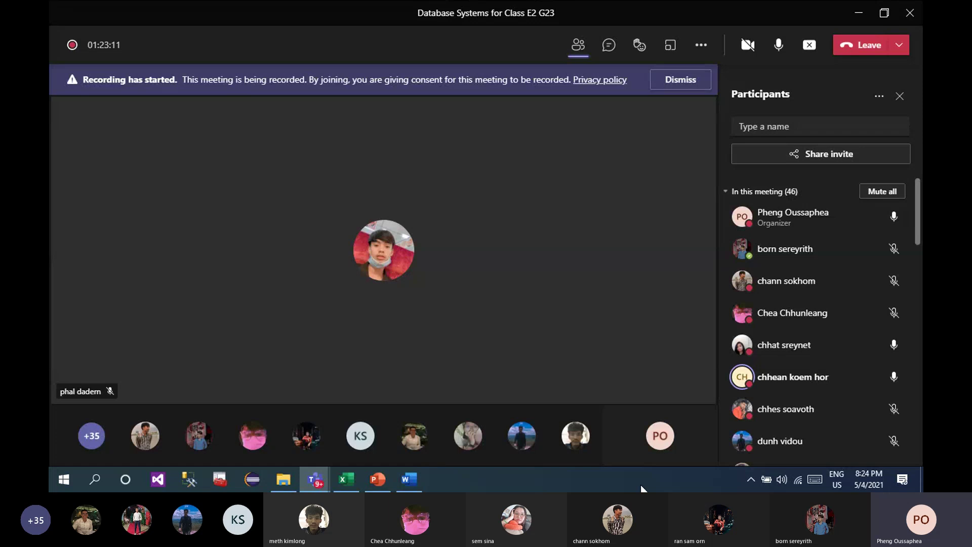
pyautogui.hotkey('alt', 'Tab')
pyautogui.press('Down')
pyautogui.press('Down')
pyautogui.press('Down')
pyautogui.press('Down')
pyautogui.press('Down')
pyautogui.press('Down')
pyautogui.press('Down')
pyautogui.press('Down')
pyautogui.press('Down')
pyautogui.press('Down')
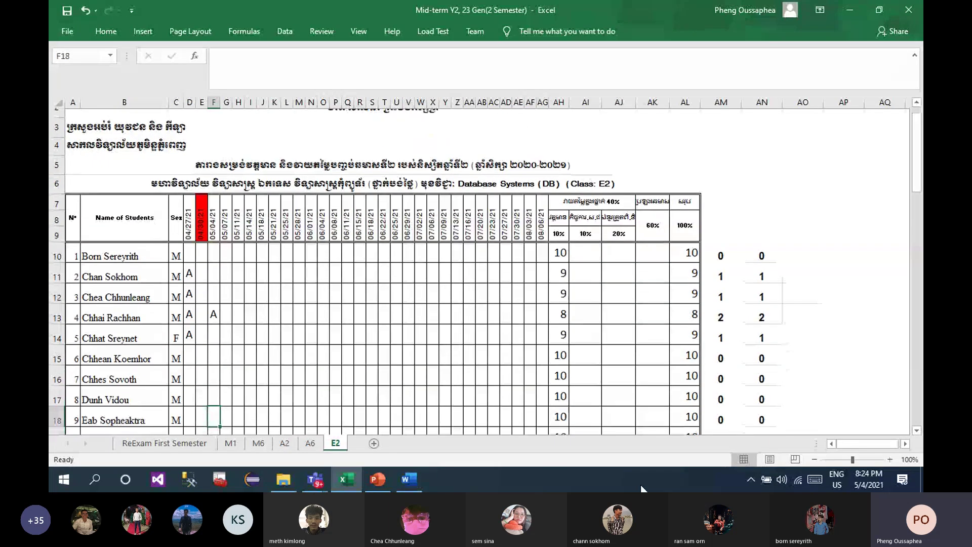
pyautogui.press('Down')
pyautogui.press('Down')
pyautogui.press('Down')
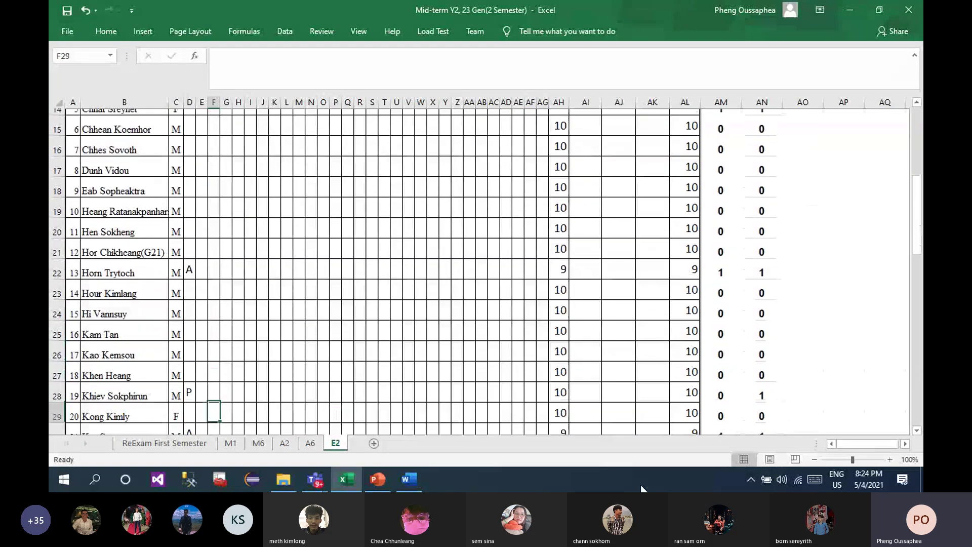
pyautogui.press('Up')
pyautogui.press('Up')
pyautogui.press('Up')
pyautogui.press('Up')
pyautogui.press('Up')
pyautogui.press('Up')
pyautogui.press('Up')
pyautogui.press('Up')
pyautogui.press('Up')
pyautogui.press('Up')
pyautogui.press('Up')
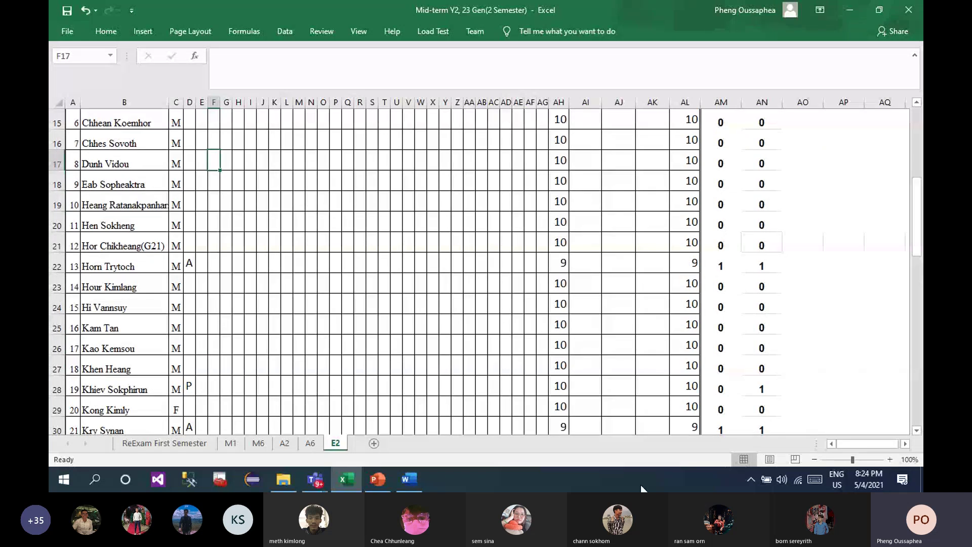
# Step: Check students 8 and 9 against the Teams participants and mark student 9 absent with A in the 05/04/21 column
pyautogui.hotkey('alt', 'Tab')
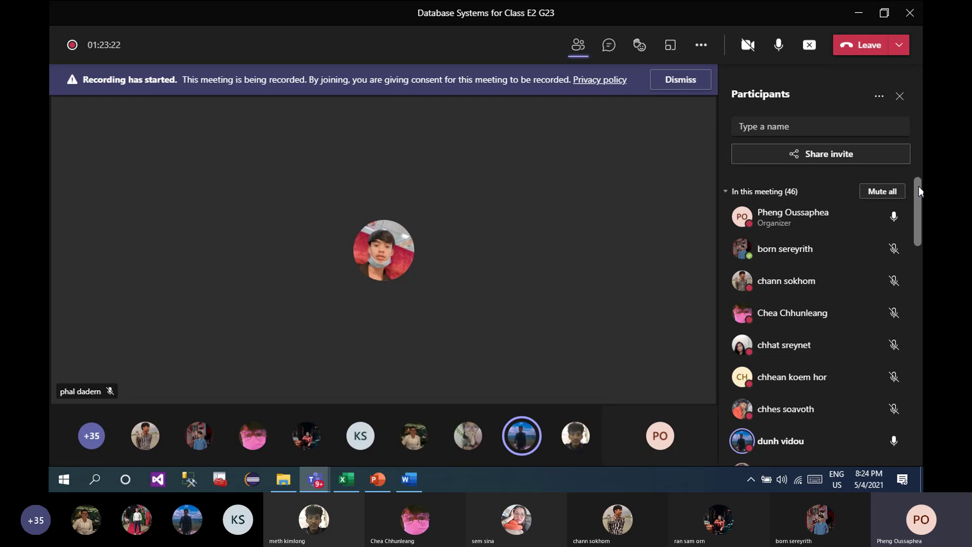
pyautogui.moveTo(918, 188); pyautogui.dragTo(917, 251)
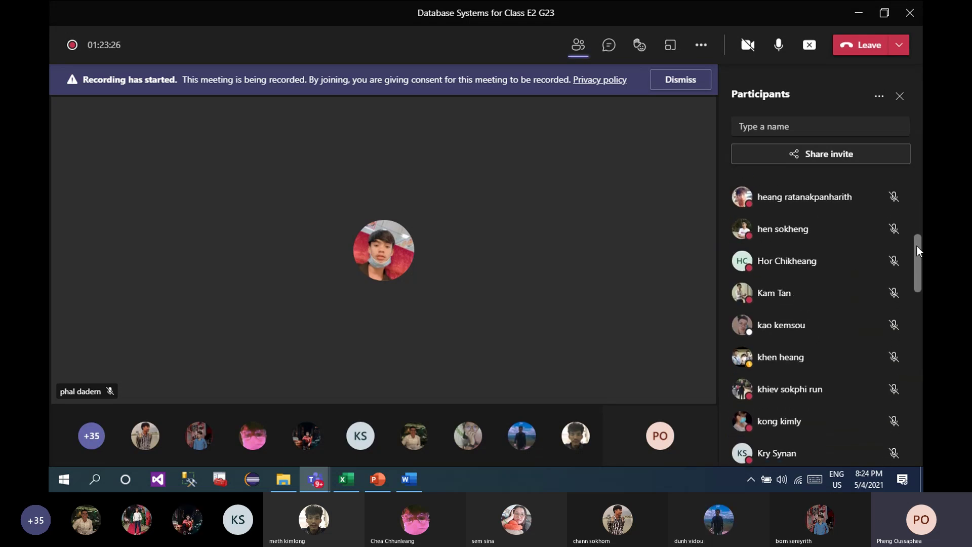
pyautogui.hotkey('alt', 'Tab')
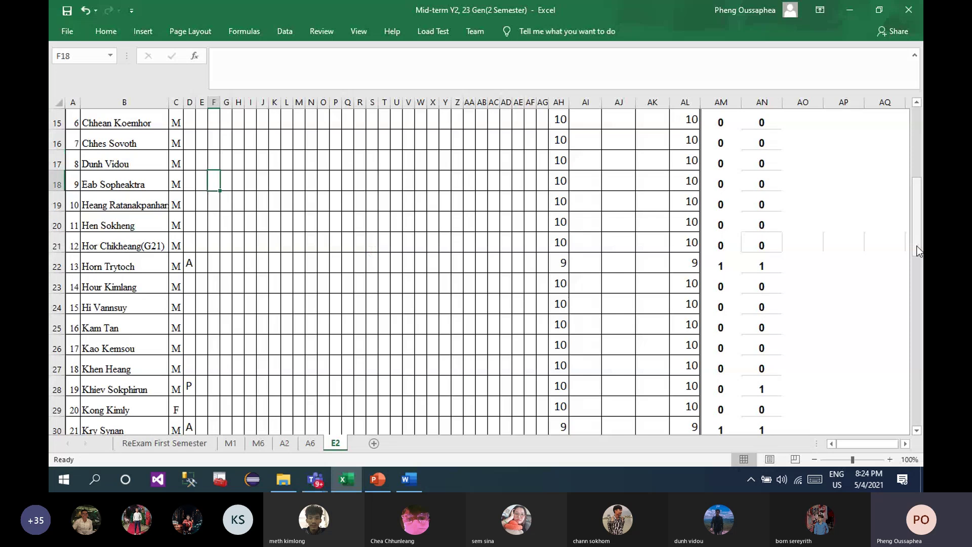
pyautogui.hotkey('alt', 'Tab')
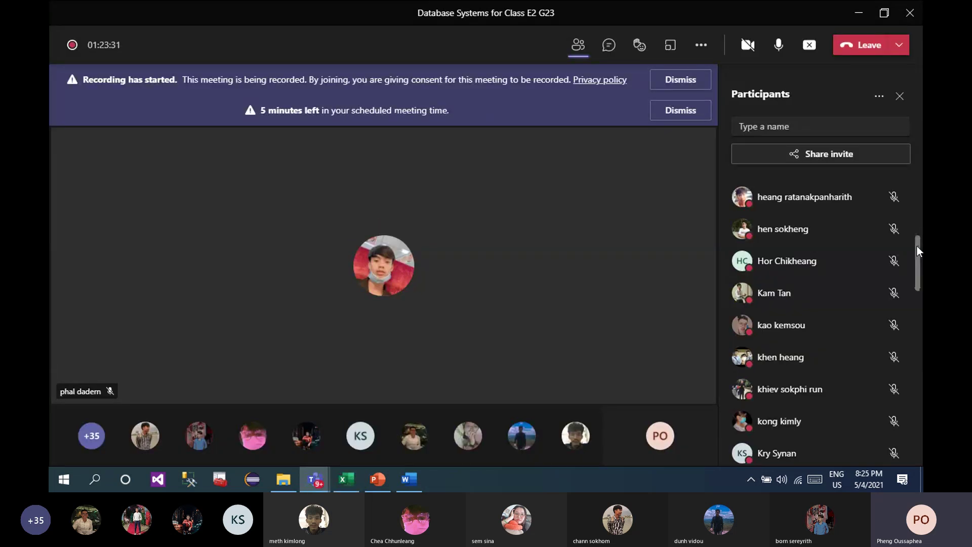
pyautogui.hotkey('alt', 'Tab')
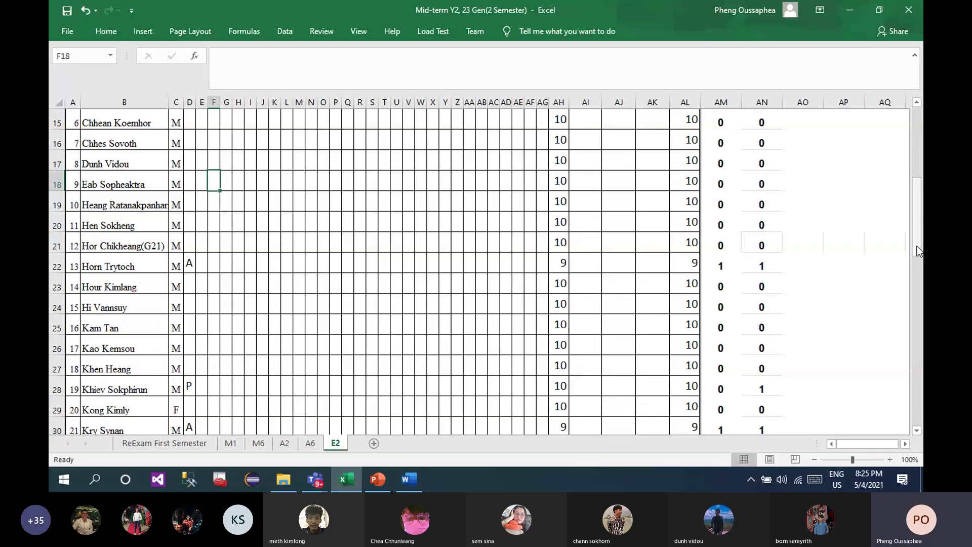
pyautogui.write('A')
pyautogui.press('Return')
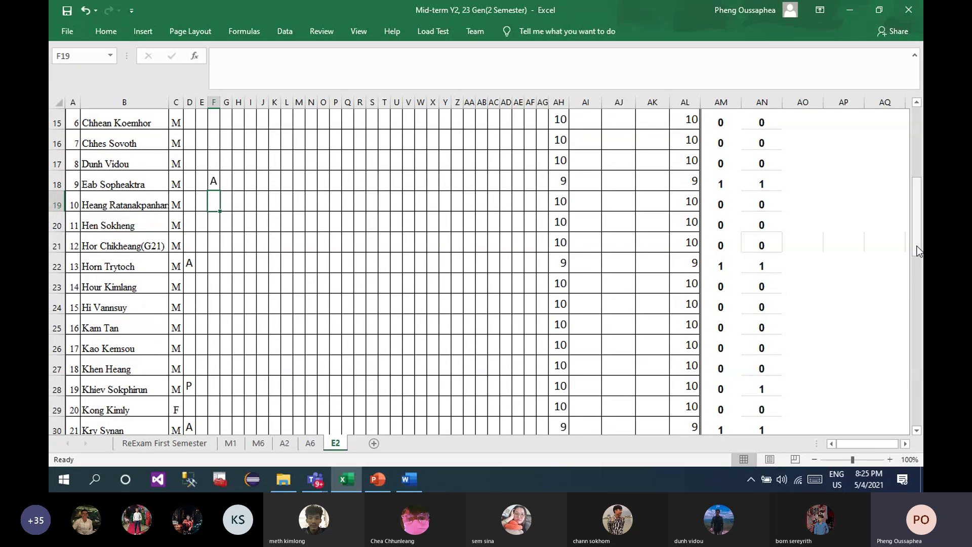
# Step: Check students 10 to 12 against the Teams participants, going through their rows in the Excel roster one by one
pyautogui.hotkey('alt', 'Tab')
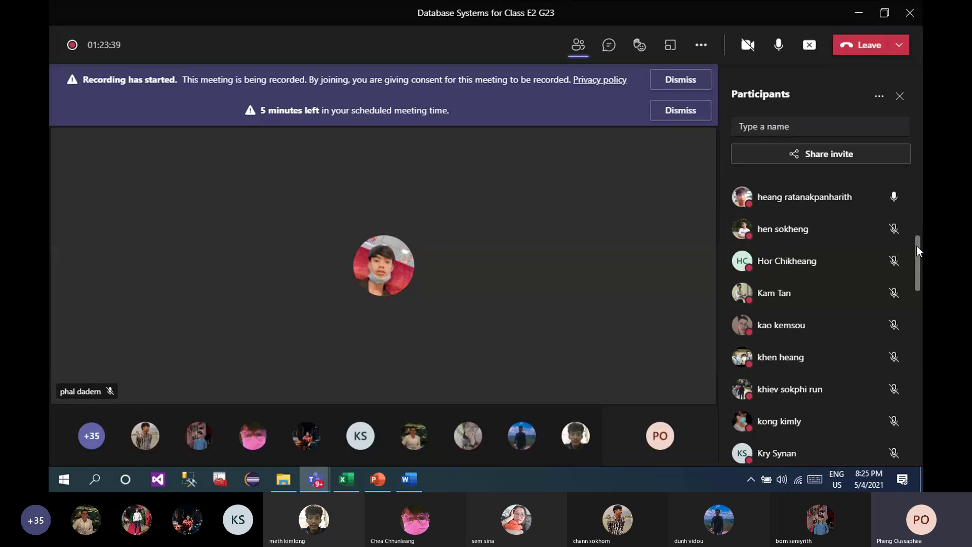
pyautogui.hotkey('alt', 'Tab')
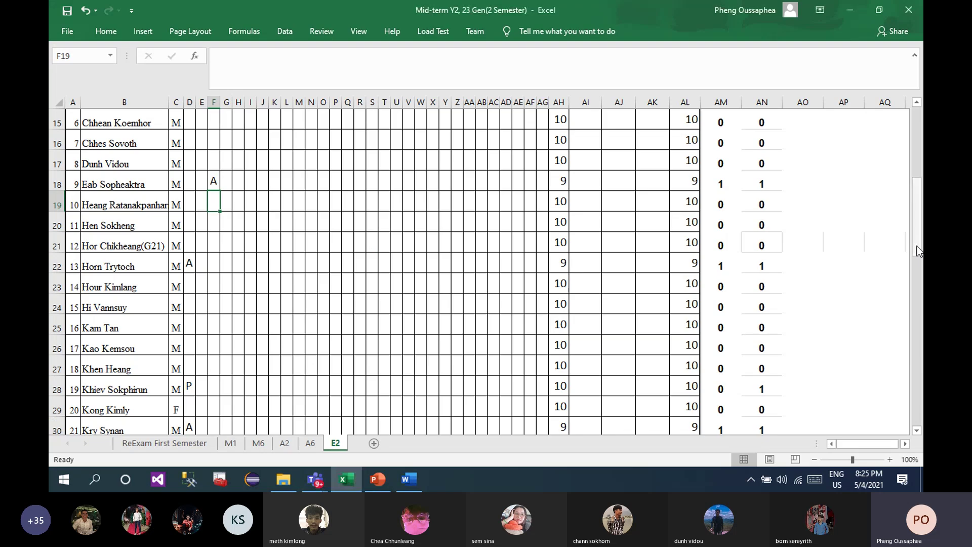
pyautogui.press('Down')
pyautogui.hotkey('alt', 'Tab')
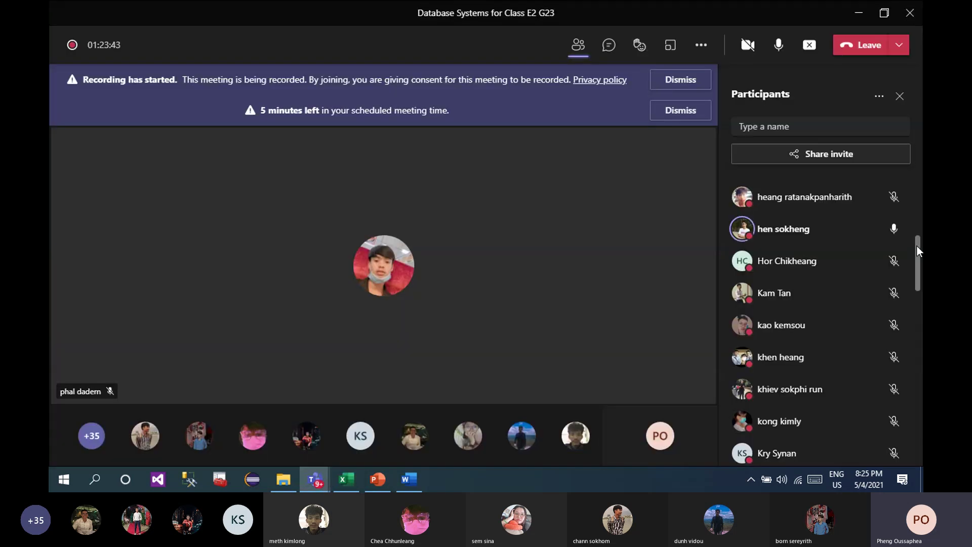
pyautogui.hotkey('alt', 'Tab')
pyautogui.press('Down')
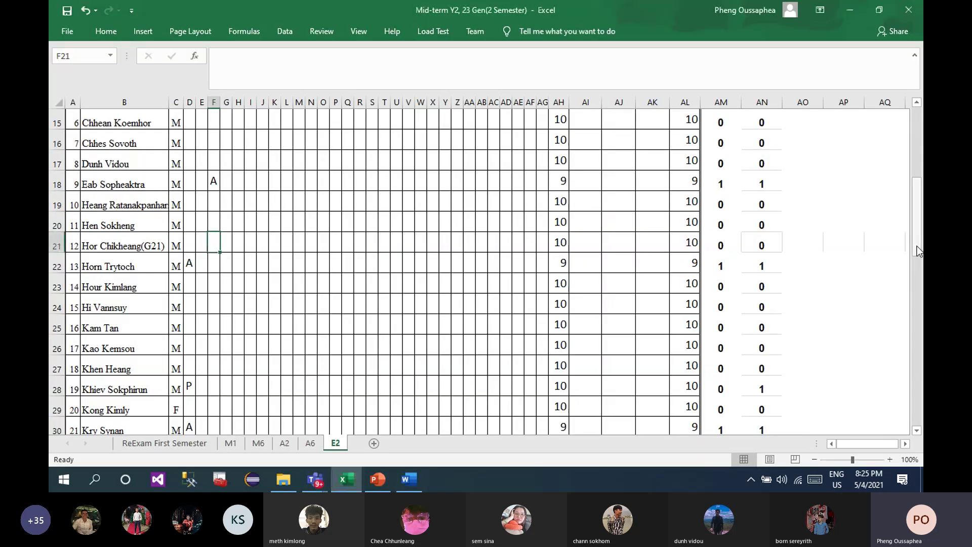
pyautogui.hotkey('alt', 'Tab')
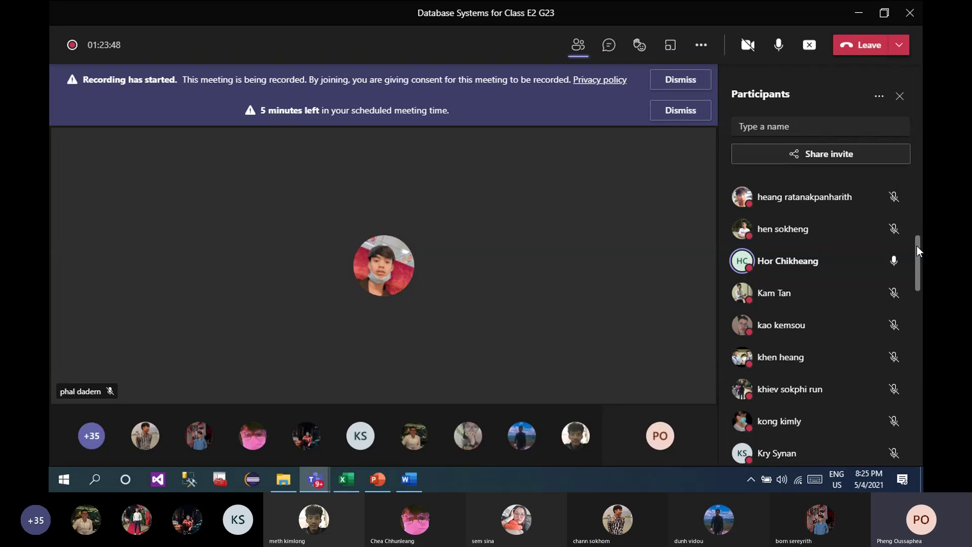
pyautogui.hotkey('alt', 'Tab')
pyautogui.press('Down')
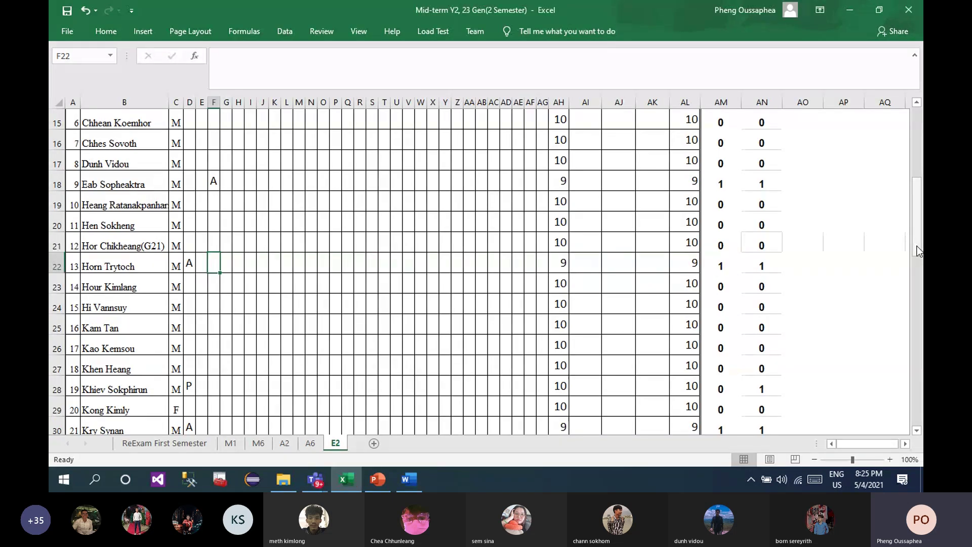
# Step: Check the Teams participants for student 13 and mark that student absent with A in the 05/04/21 column
pyautogui.hotkey('alt', 'Tab')
pyautogui.hotkey('alt', 'Tab')
pyautogui.write('A')
pyautogui.press('Return')
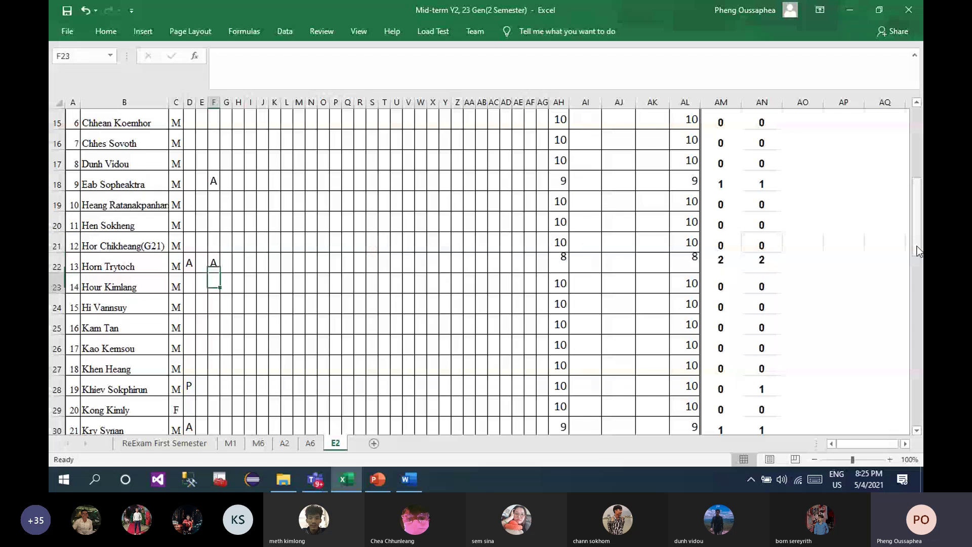
# Step: Check students 14 to 16 against the Teams participants and mark students 14 and 15 absent with A for 05/04/21
pyautogui.hotkey('alt', 'Tab')
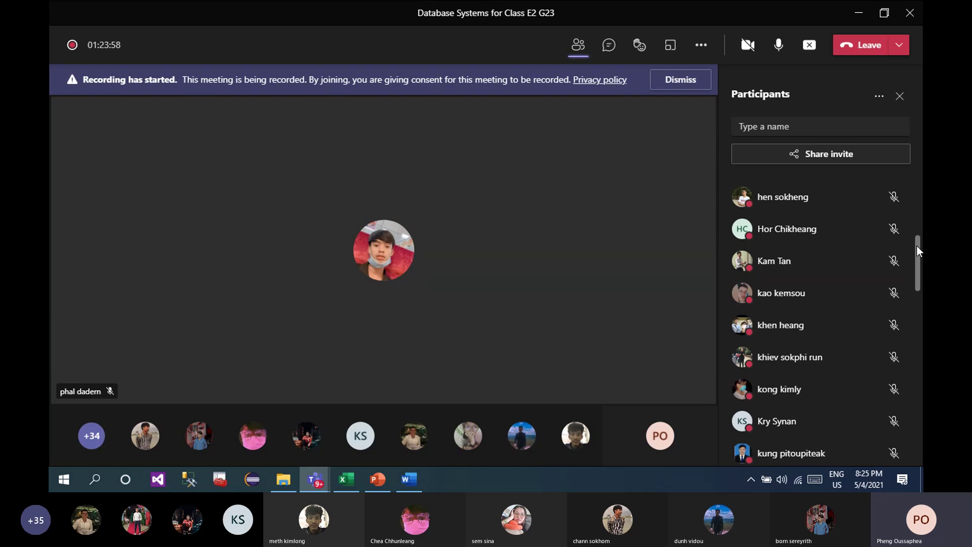
pyautogui.hotkey('alt', 'Tab')
pyautogui.press('Return')
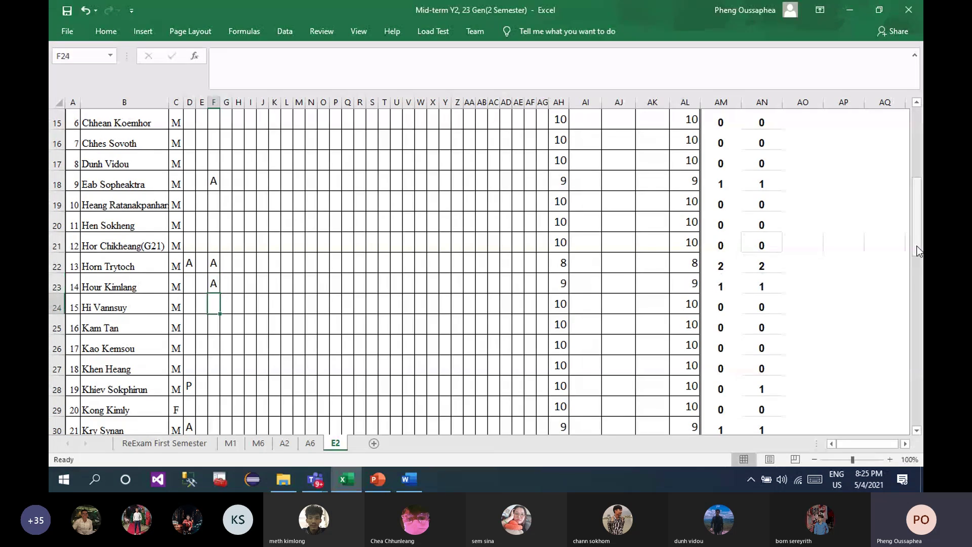
pyautogui.hotkey('alt', 'Tab')
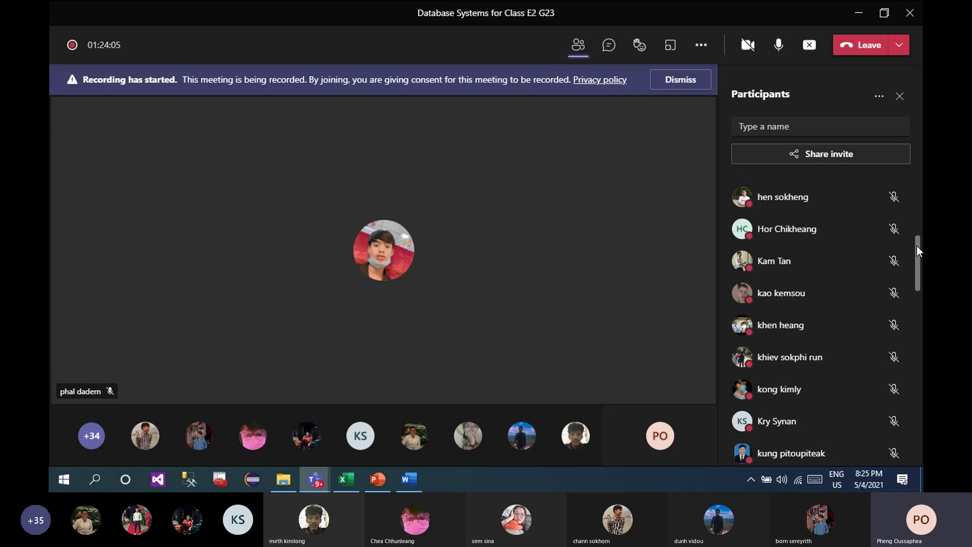
pyautogui.hotkey('alt', 'Tab')
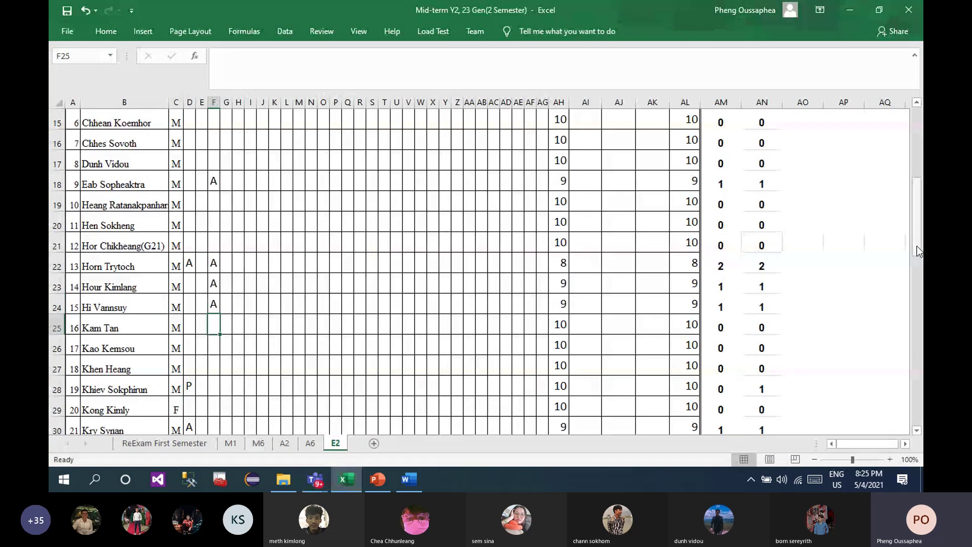
pyautogui.hotkey('alt', 'Tab')
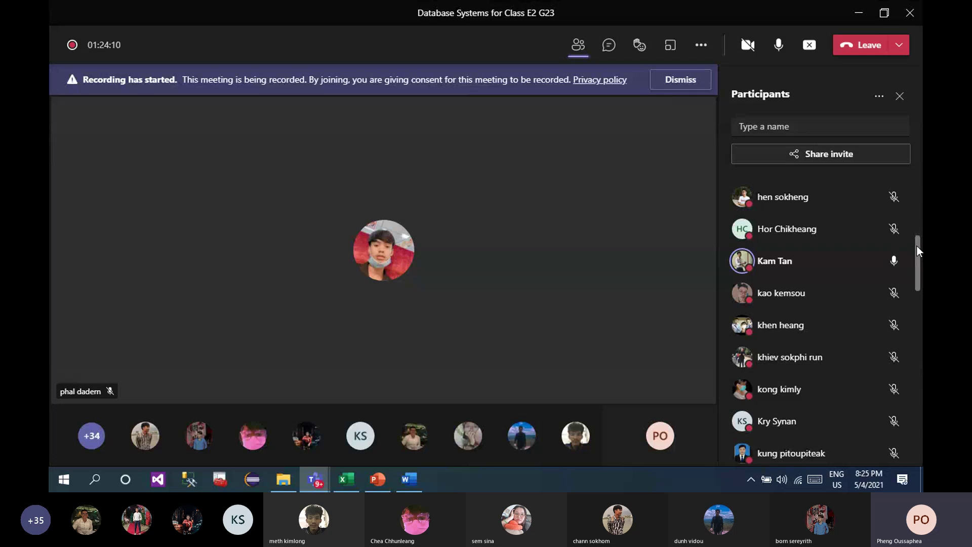
pyautogui.hotkey('alt', 'Tab')
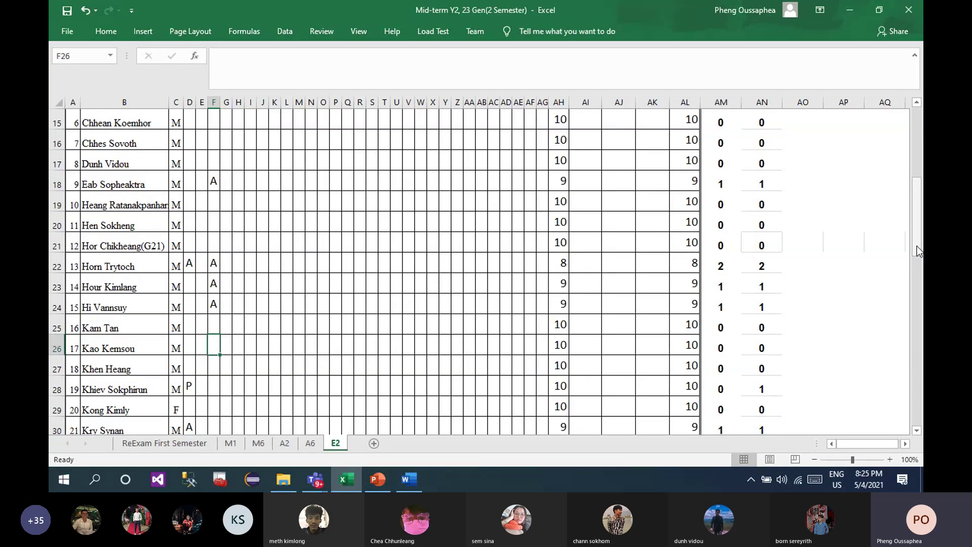
# Step: Check students 17 and 18 against the Teams participants and move to student 19's row in the 05/04/21 column of the Excel roster
pyautogui.hotkey('alt', 'Tab')
pyautogui.hotkey('alt', 'Tab')
pyautogui.press('Down')
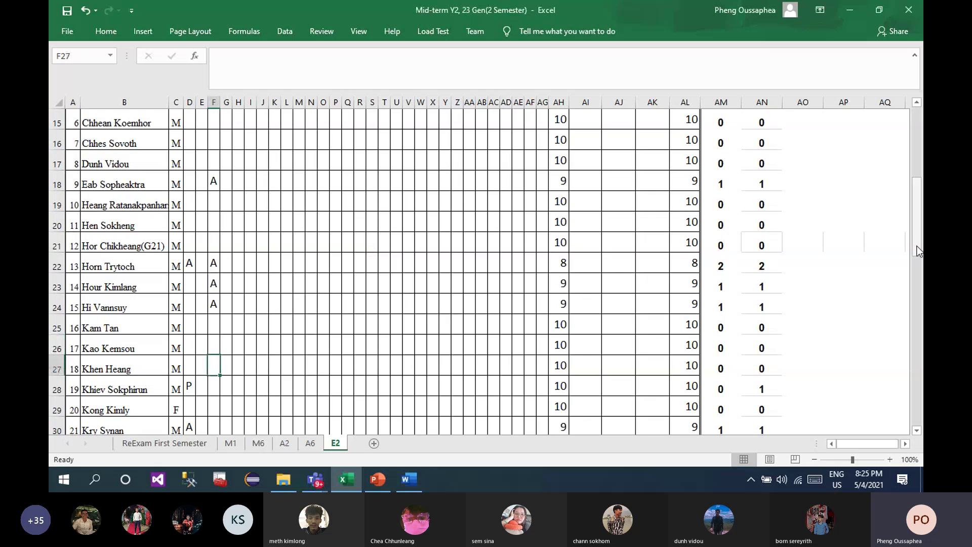
pyautogui.press('Down')
pyautogui.press('Down')
pyautogui.press('Down')
pyautogui.press('Down')
pyautogui.press('Down')
pyautogui.press('Down')
pyautogui.press('Down')
pyautogui.press('Down')
pyautogui.press('Down')
pyautogui.press('Down')
pyautogui.press('Down')
pyautogui.press('Down')
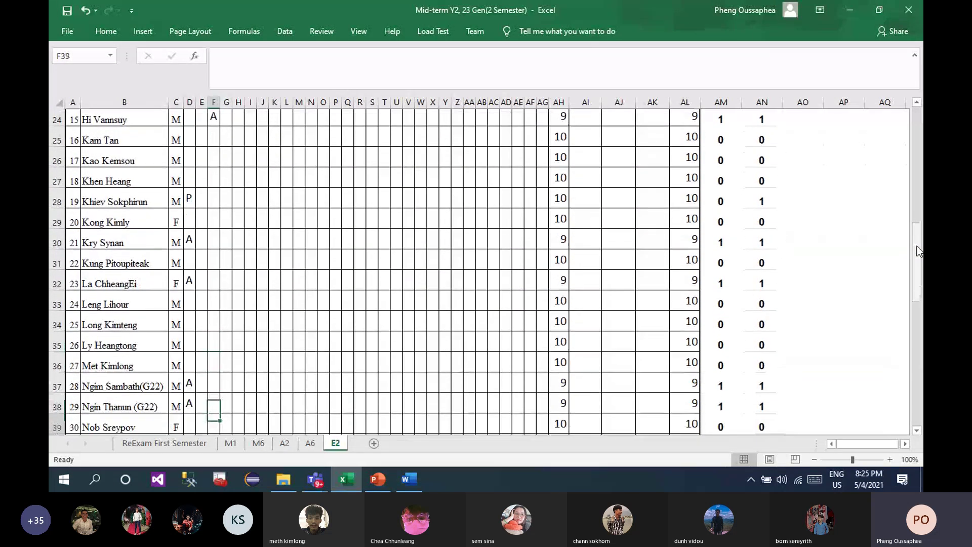
pyautogui.scroll(-1, 920, 252)
pyautogui.press('Up')
pyautogui.press('Up')
pyautogui.press('Up')
pyautogui.press('Up')
pyautogui.press('Up')
pyautogui.press('Up')
pyautogui.press('Up')
pyautogui.press('Up')
pyautogui.press('Up')
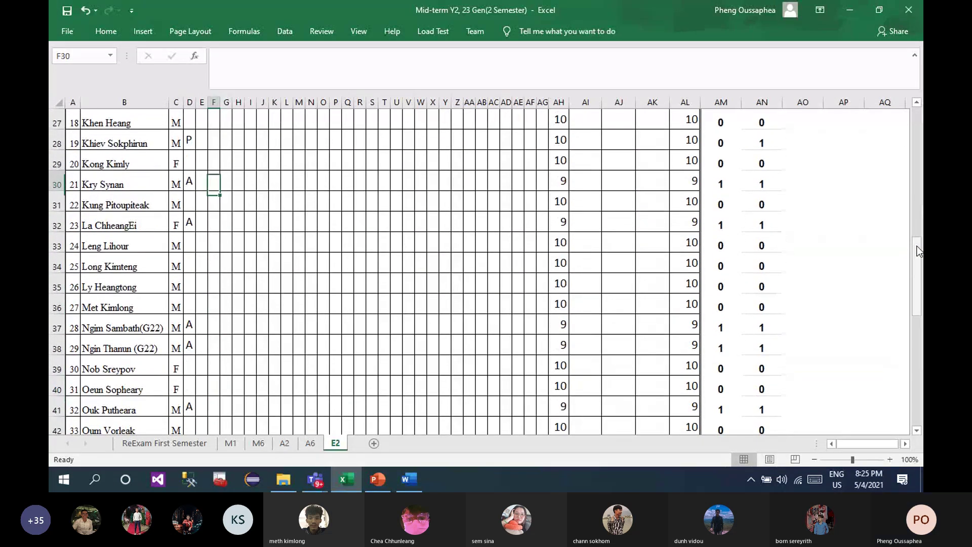
pyautogui.press('Up')
pyautogui.press('Up')
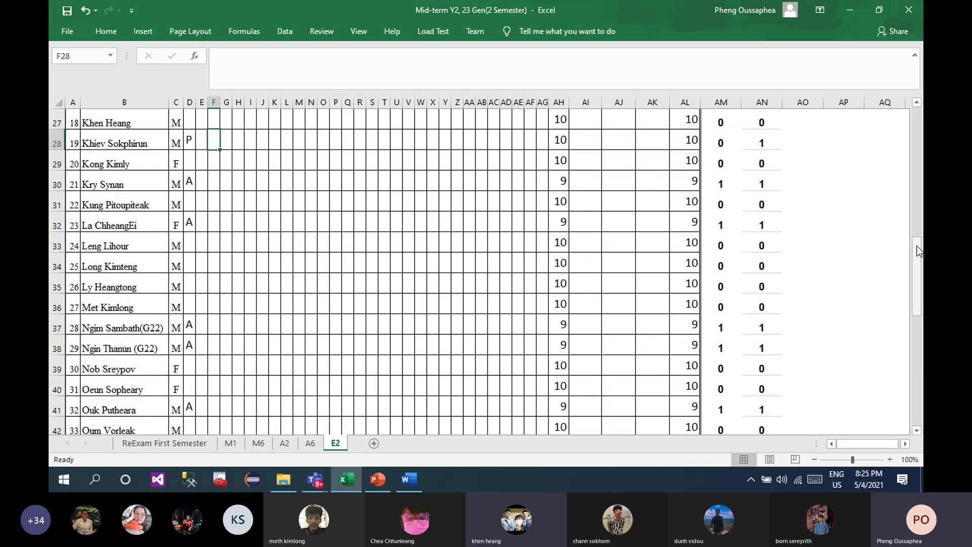
# Step: Check students 19 to 22 against the Teams participants, going through their rows in the Excel roster in order
pyautogui.hotkey('alt', 'Tab')
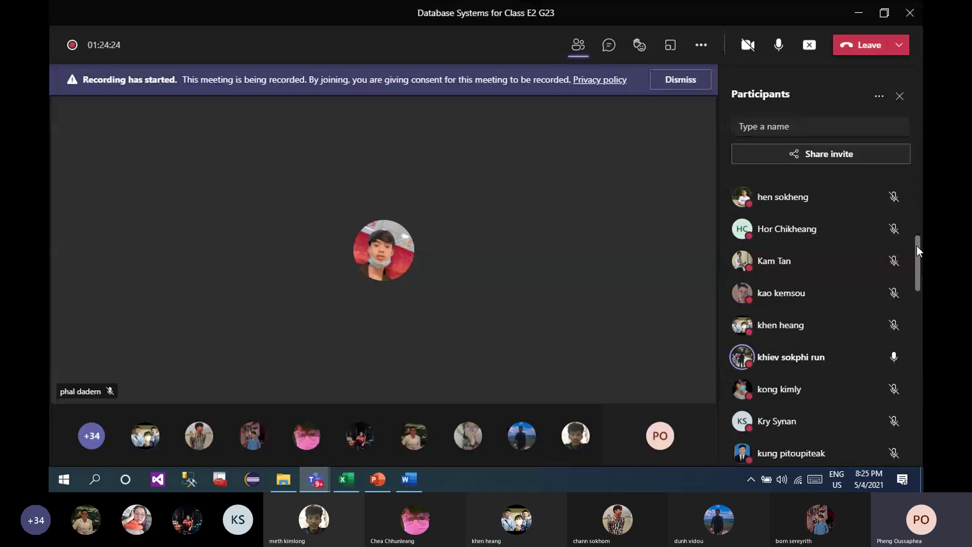
pyautogui.hotkey('alt', 'Tab')
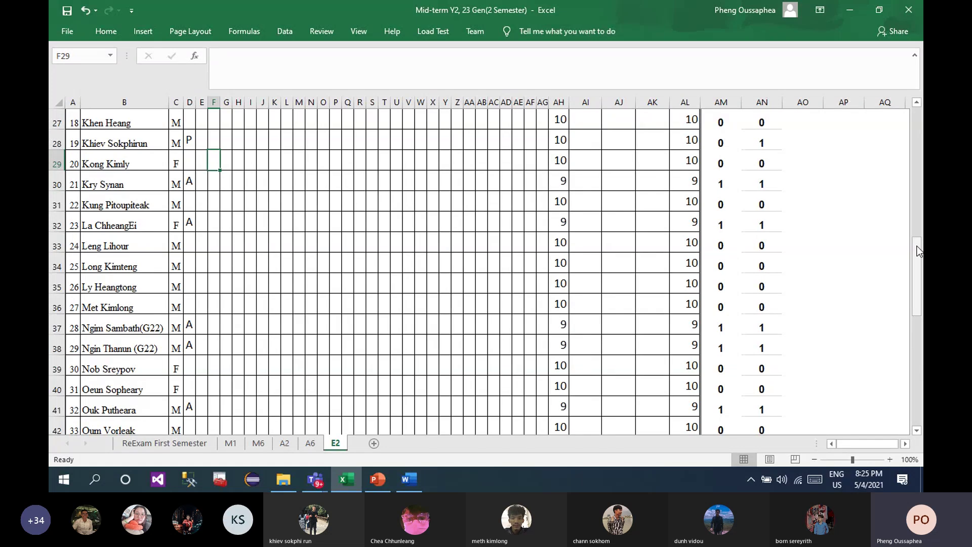
pyautogui.press('Down')
pyautogui.hotkey('alt', 'Tab')
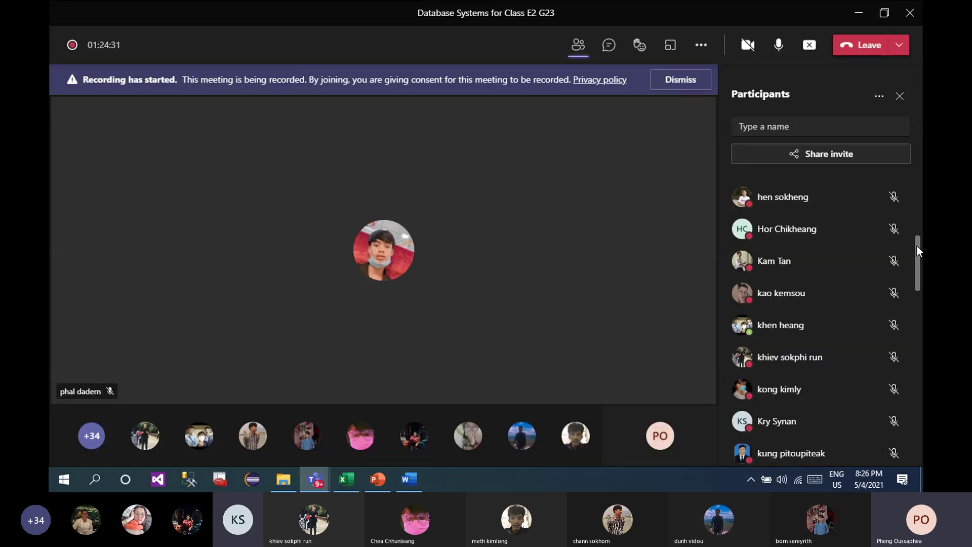
pyautogui.hotkey('alt', 'Tab')
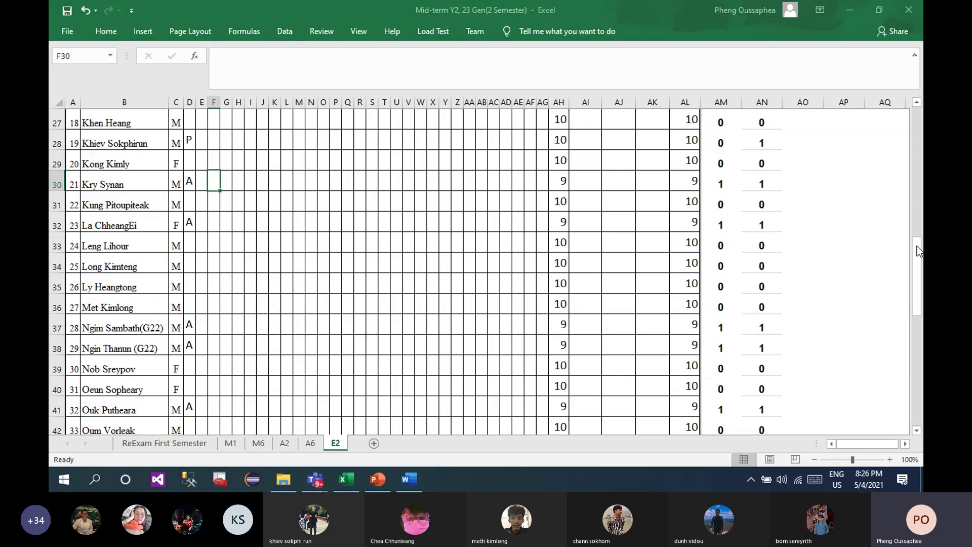
pyautogui.hotkey('alt', 'Tab')
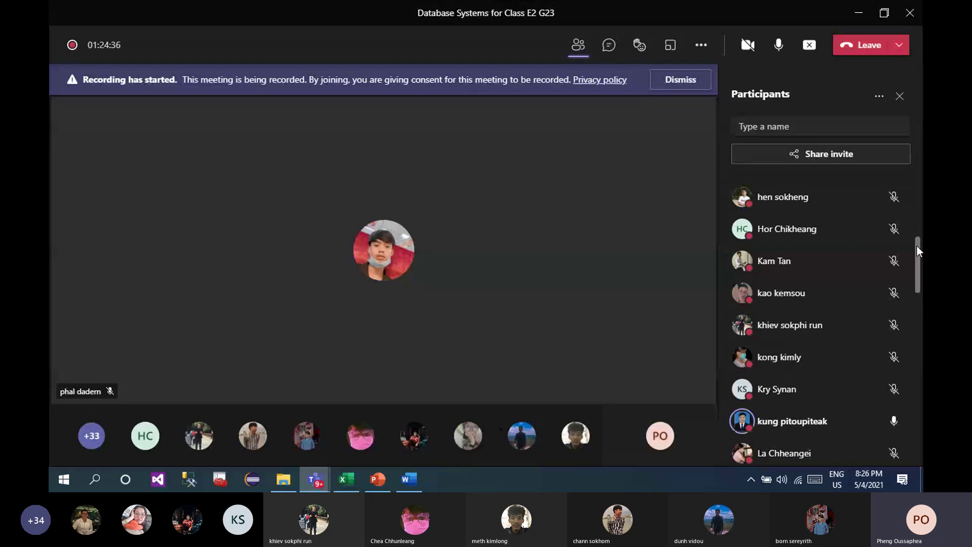
pyautogui.hotkey('alt', 'Tab')
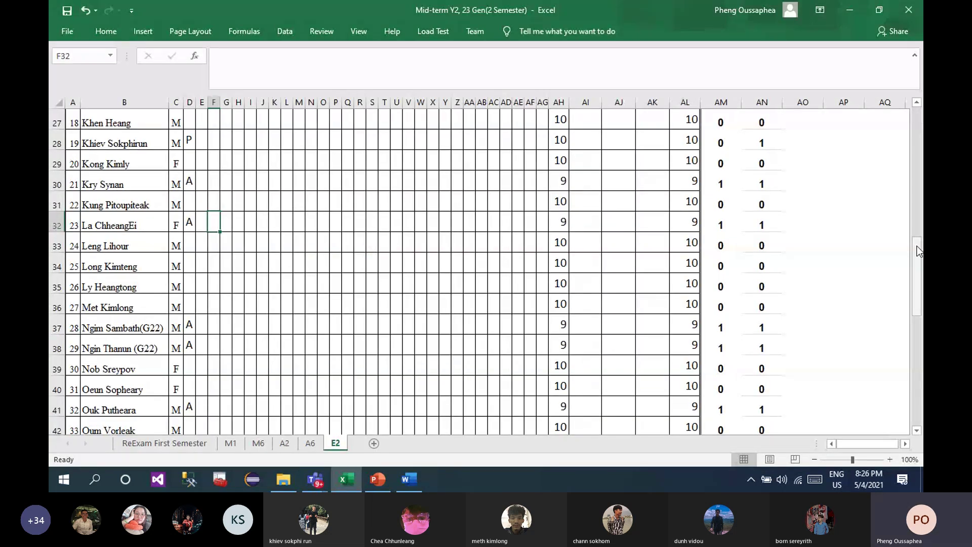
# Step: Look through the Teams participants for students 23 and 24, and return to the Excel roster at student 25's row
pyautogui.hotkey('alt', 'Tab')
pyautogui.scroll(3, 917, 246)
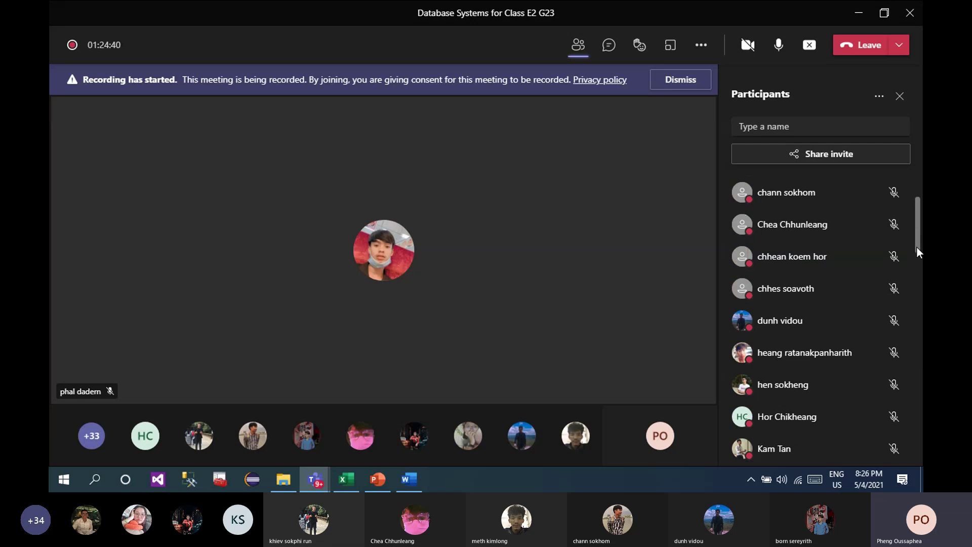
pyautogui.scroll(-5, 921, 340)
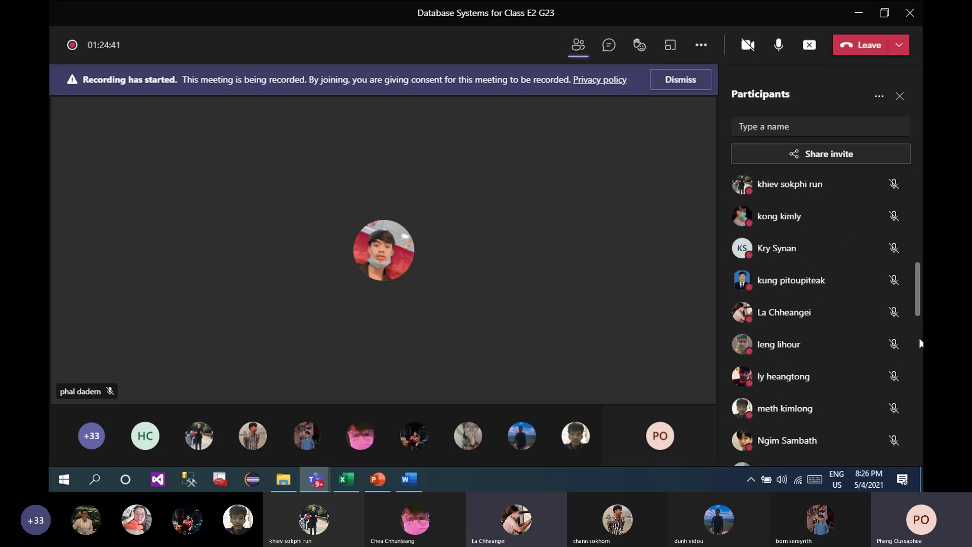
pyautogui.scroll(-3, 920, 340)
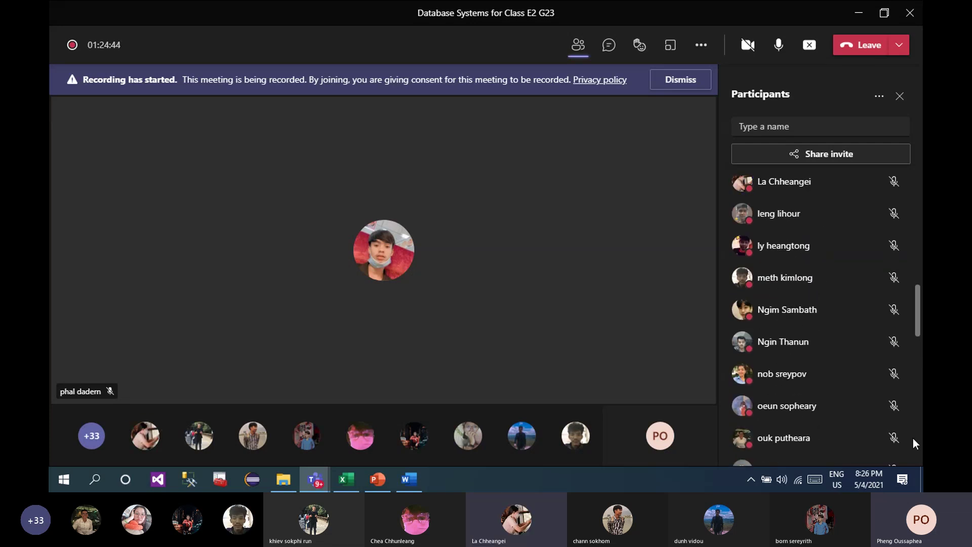
pyautogui.hotkey('alt', 'Tab')
pyautogui.hotkey('alt', 'Tab')
pyautogui.hotkey('alt', 'Tab')
pyautogui.press('Down')
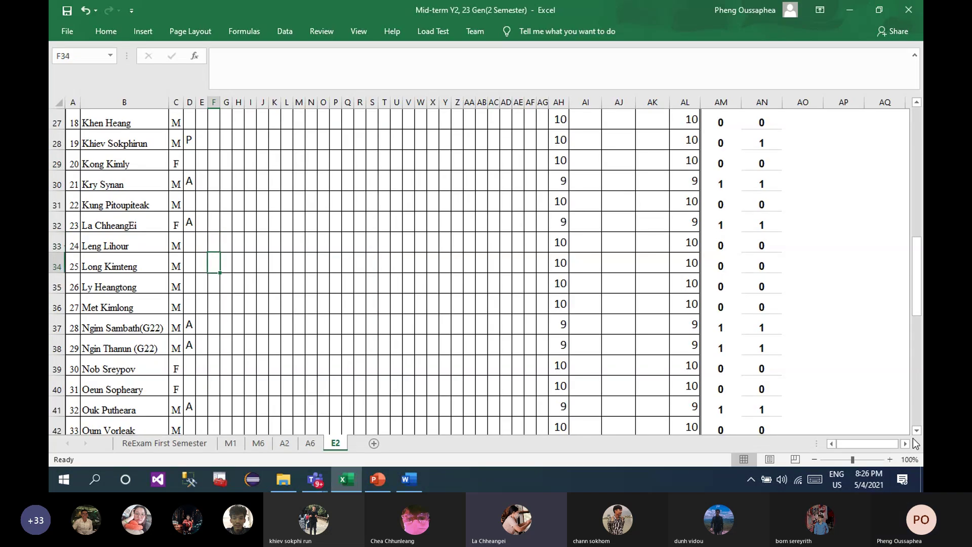
# Step: Check the Teams participants for student 25 and mark that student absent with A in the 05/04/21 column
pyautogui.hotkey('alt', 'Tab')
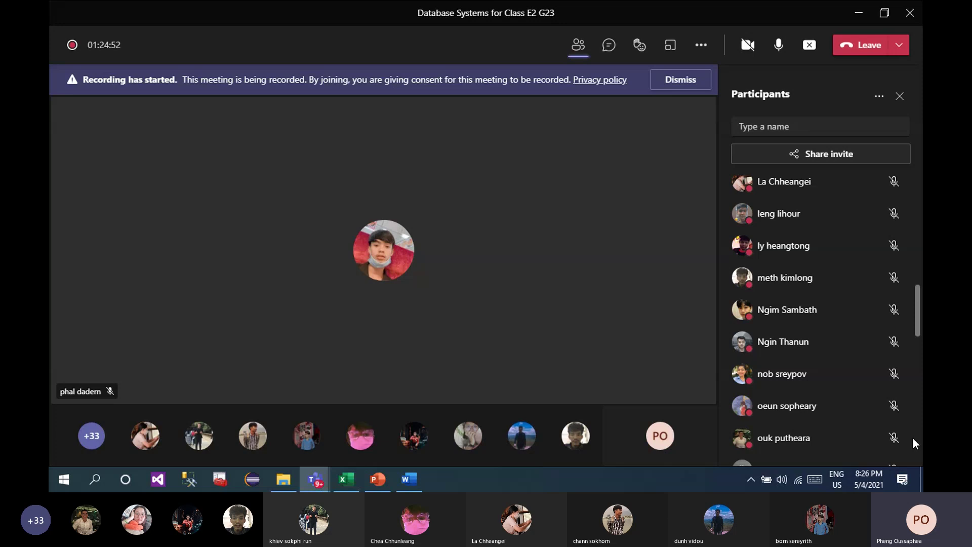
pyautogui.hotkey('alt', 'Tab')
pyautogui.press('Return')
# Step: Check students 26 and 27 against the Teams participants, entering * for student 26 in the 05/04/21 column and clearing it again
pyautogui.hotkey('alt', 'Tab')
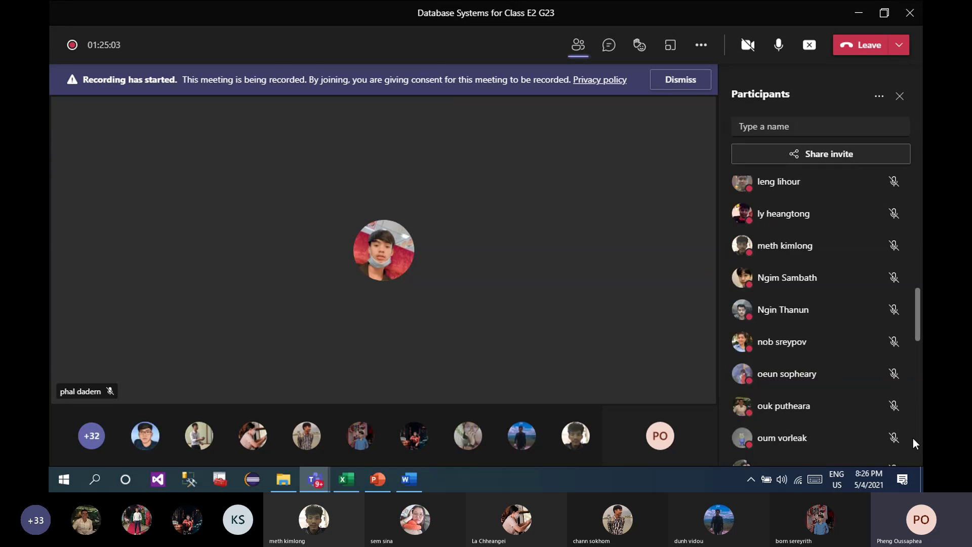
pyautogui.hotkey('alt', 'Tab')
pyautogui.write('*')
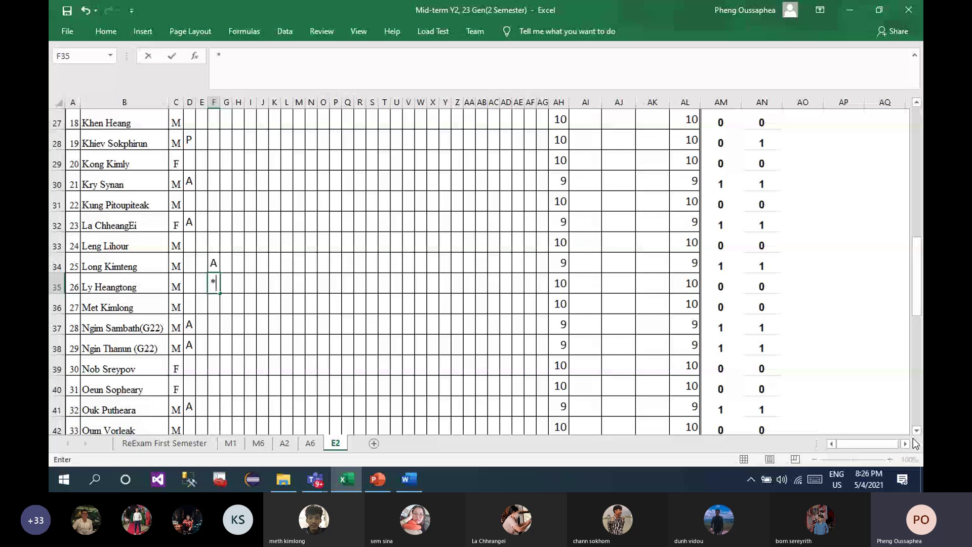
pyautogui.press('Return')
pyautogui.hotkey('alt', 'Tab')
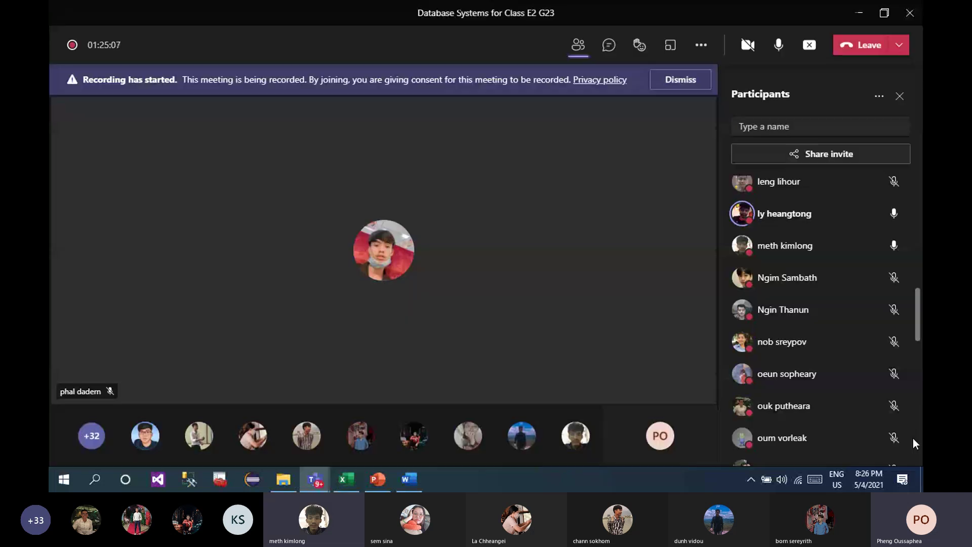
pyautogui.hotkey('alt', 'Tab')
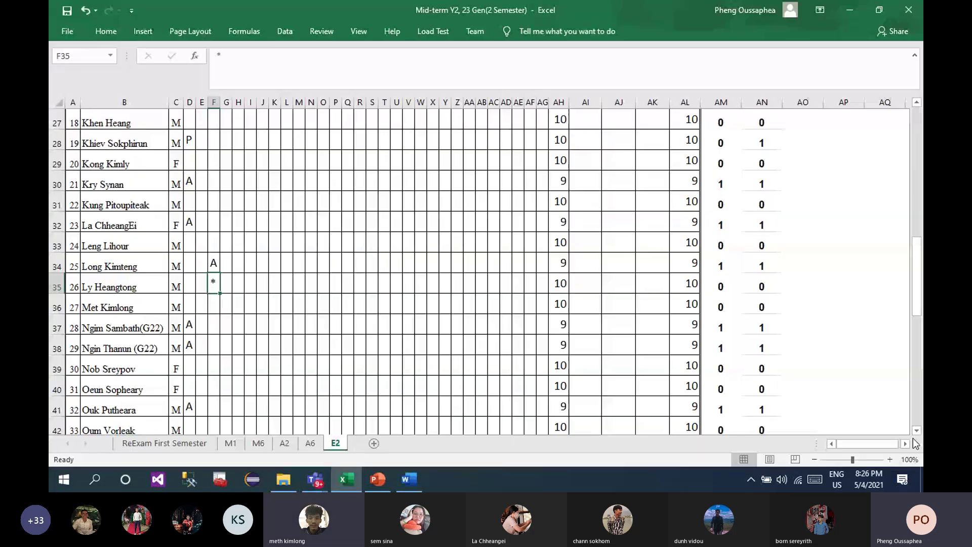
pyautogui.press('Return')
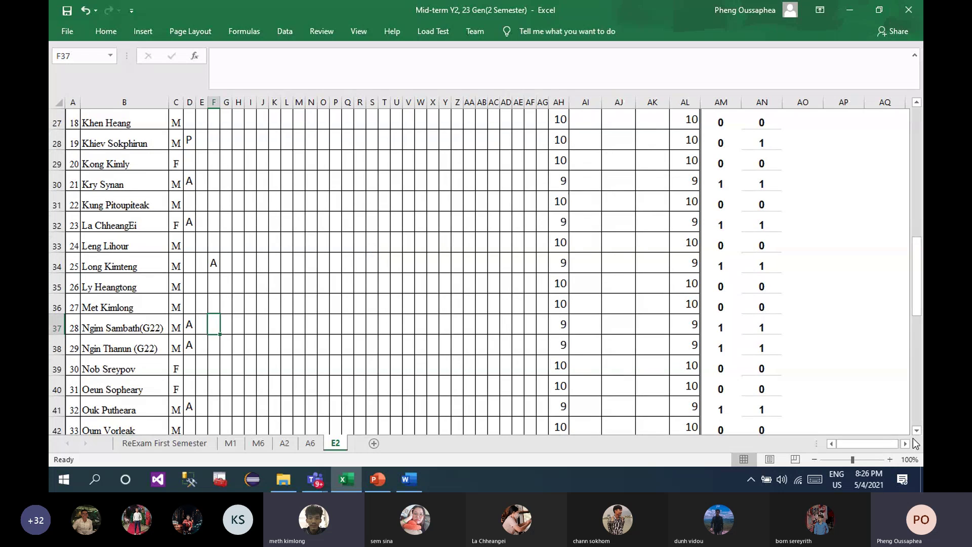
# Step: Check students 28 and 29 against the Teams participants and move on to student 30's row in the Excel roster
pyautogui.hotkey('alt', 'Tab')
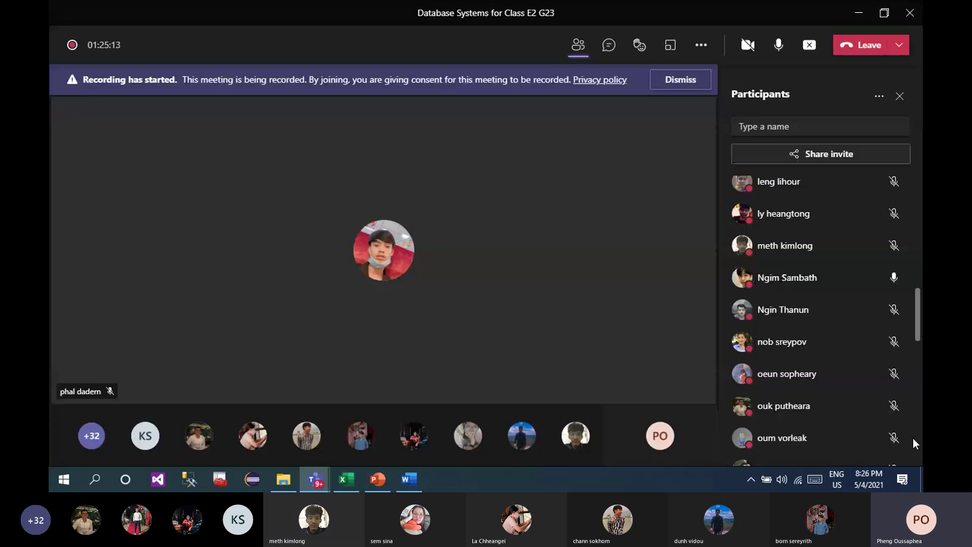
pyautogui.hotkey('alt', 'Tab')
pyautogui.press('Return')
pyautogui.press('Down')
pyautogui.press('Down')
pyautogui.press('Down')
pyautogui.press('Down')
pyautogui.press('Down')
pyautogui.press('Down')
pyautogui.press('Down')
pyautogui.press('Down')
pyautogui.press('Down')
pyautogui.press('Down')
pyautogui.press('Down')
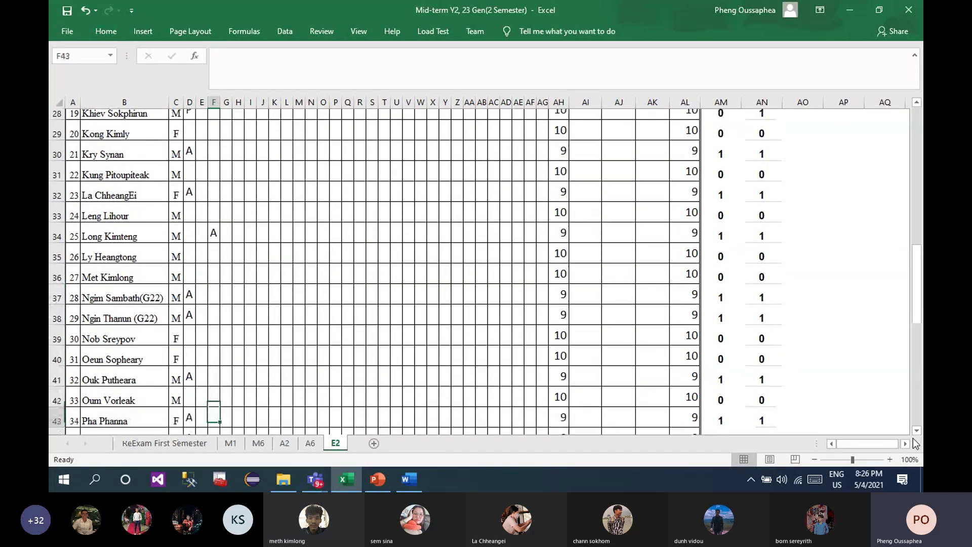
pyautogui.press('Up')
pyautogui.press('Up')
pyautogui.press('Up')
pyautogui.press('Up')
pyautogui.press('Up')
pyautogui.press('Up')
pyautogui.press('Up')
pyautogui.press('Up')
pyautogui.press('Up')
pyautogui.press('Up')
pyautogui.press('Up')
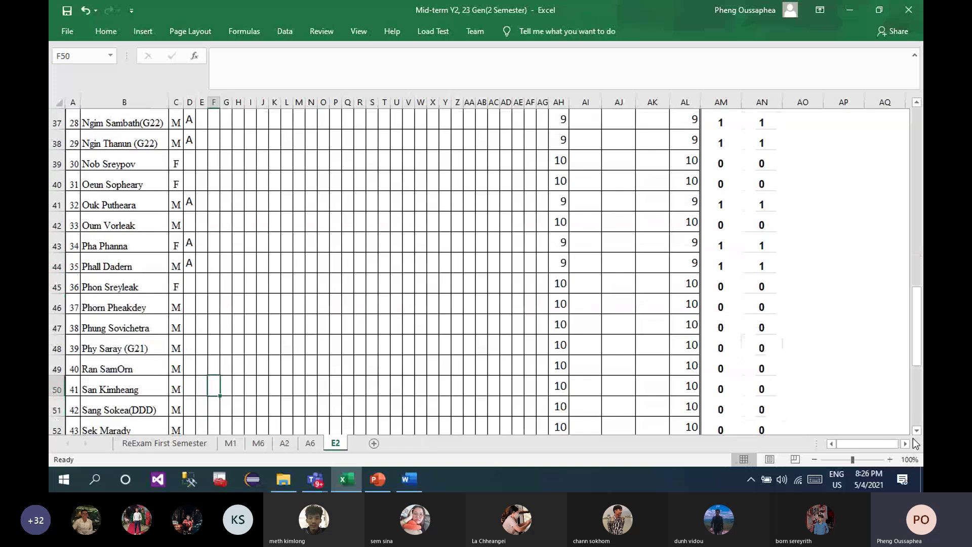
pyautogui.hotkey('alt', 'Tab')
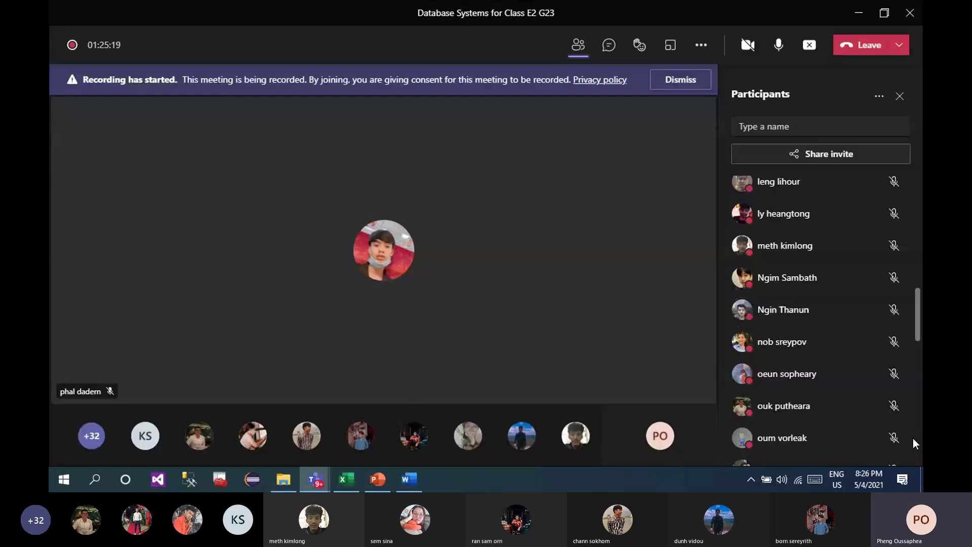
pyautogui.hotkey('alt', 'Tab')
pyautogui.press('Return')
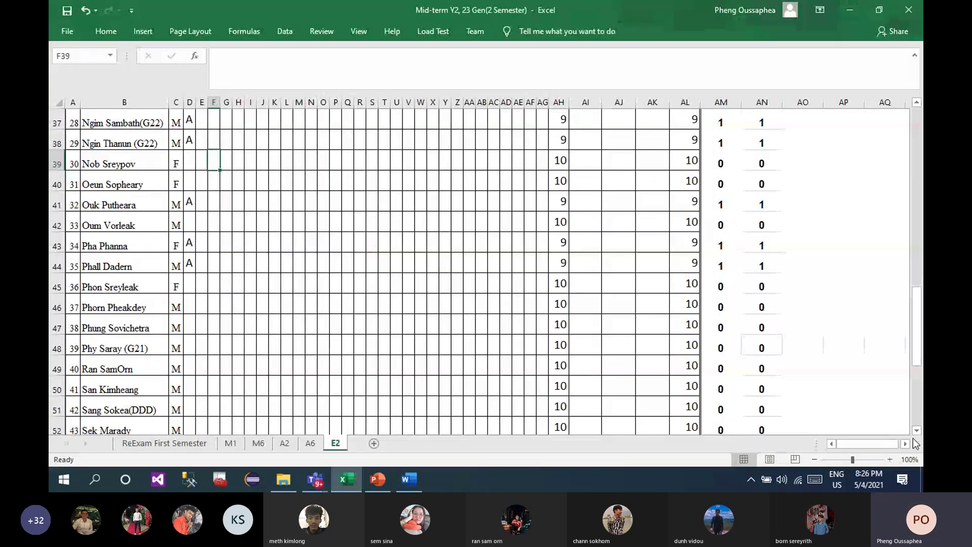
# Step: Check students 30 and 31 against the Teams participants, advancing to student 32's row in the Excel roster
pyautogui.hotkey('alt', 'Tab')
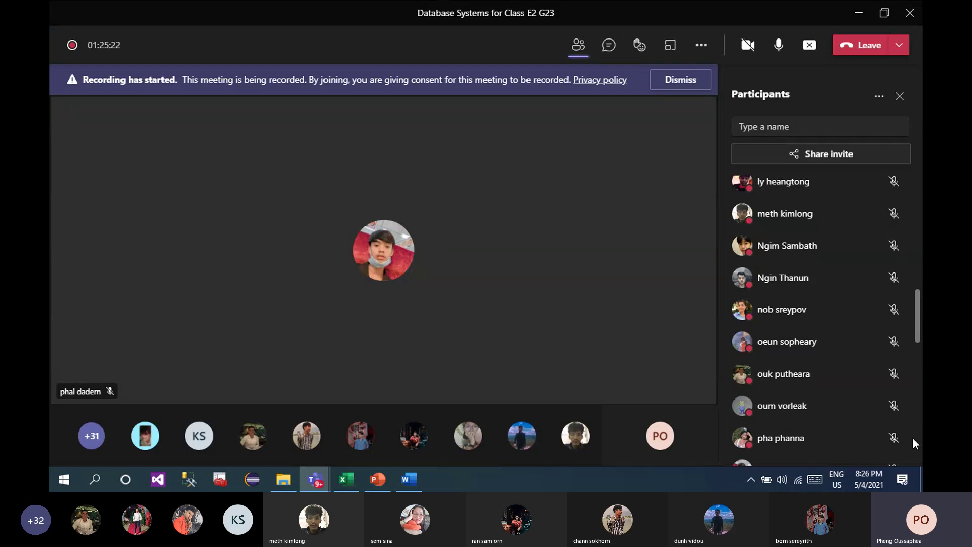
pyautogui.hotkey('alt', 'Tab')
pyautogui.press('Return')
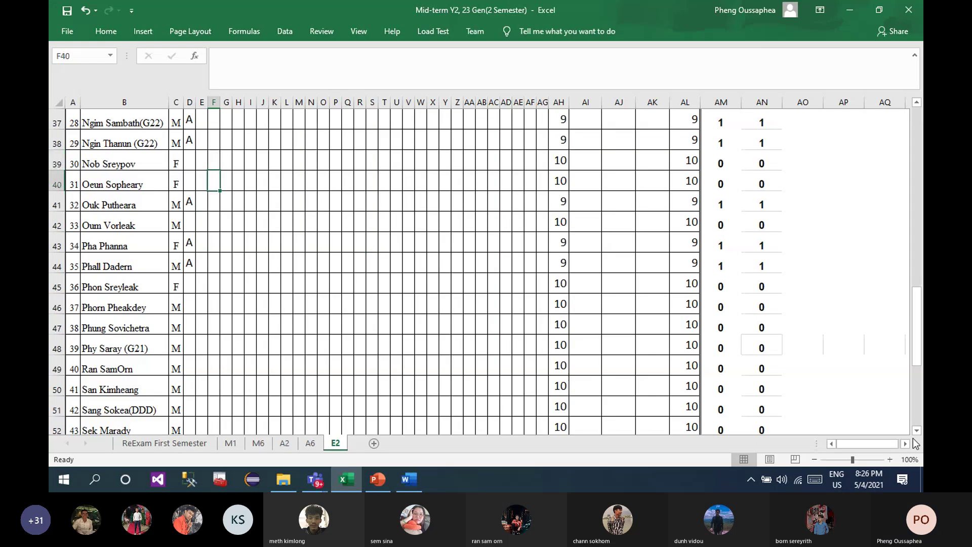
pyautogui.hotkey('alt', 'Tab')
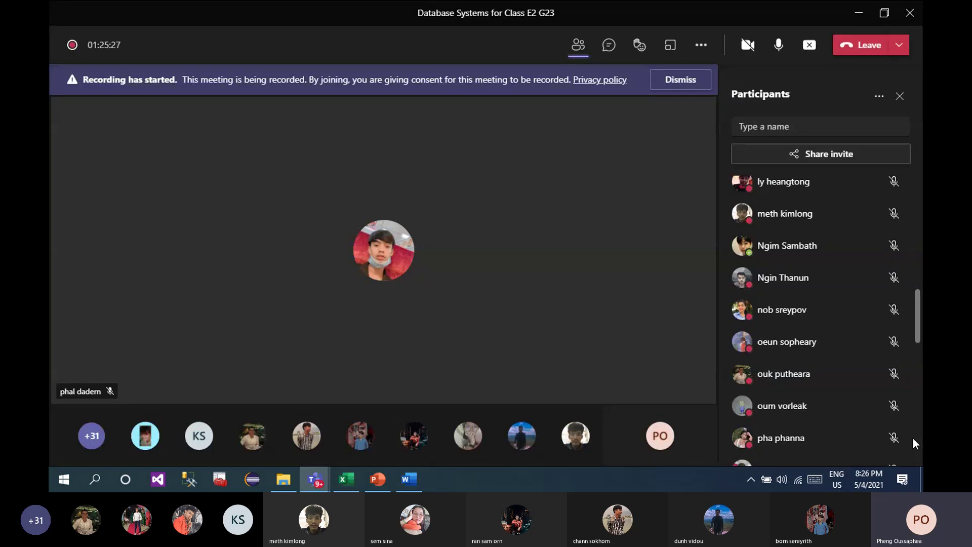
pyautogui.hotkey('alt', 'Tab')
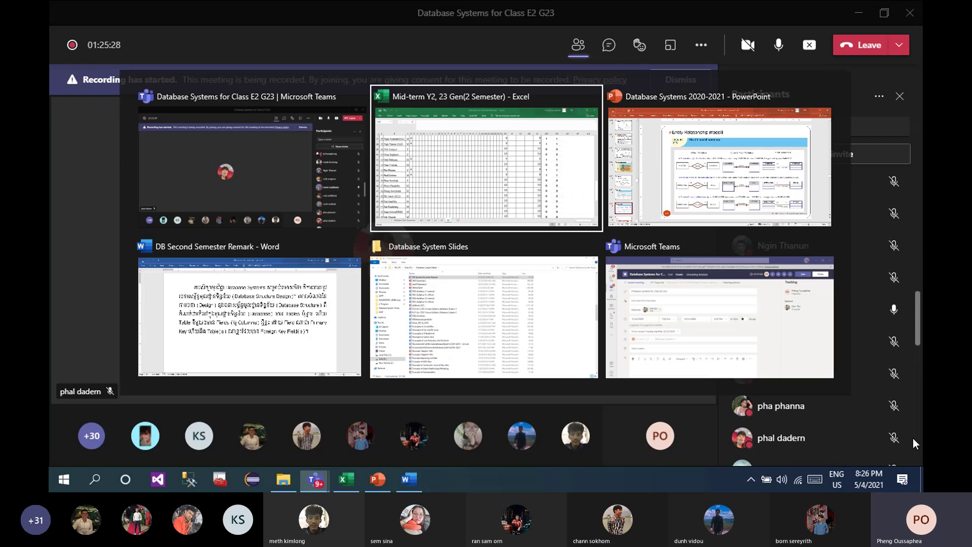
pyautogui.press('Return')
# Step: Check students 32 and 33 against the Teams participants, advancing to student 34's row in the Excel roster
pyautogui.hotkey('alt', 'Tab')
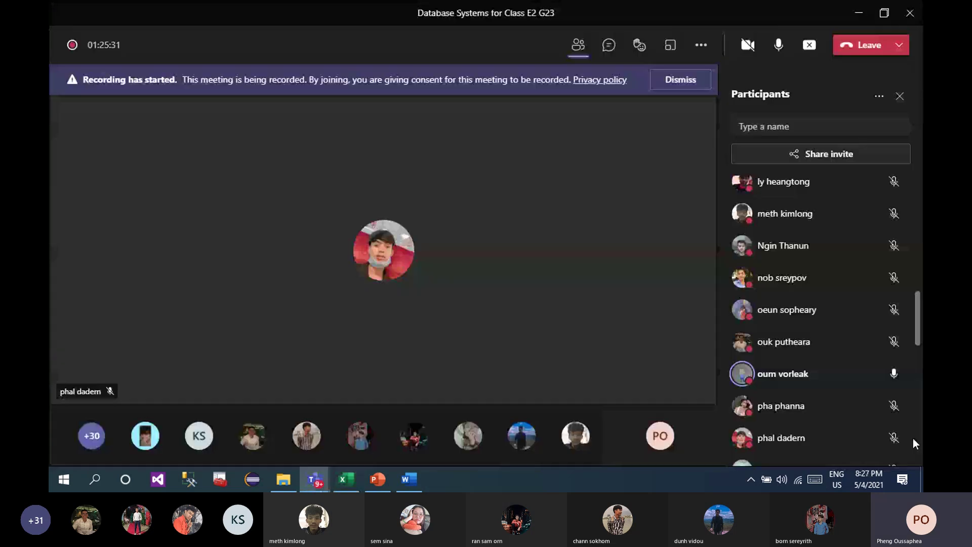
pyautogui.hotkey('alt', 'Tab')
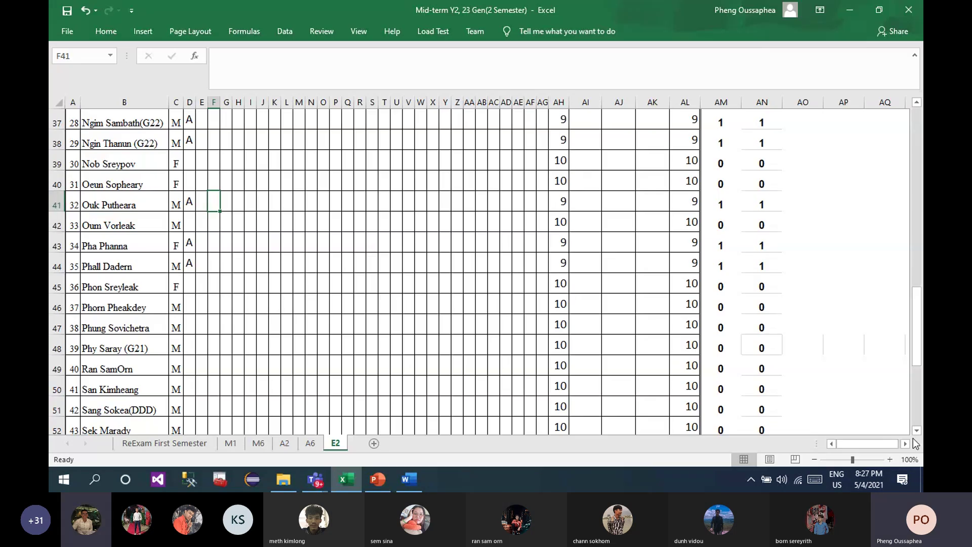
pyautogui.press('Down')
pyautogui.hotkey('alt', 'Tab')
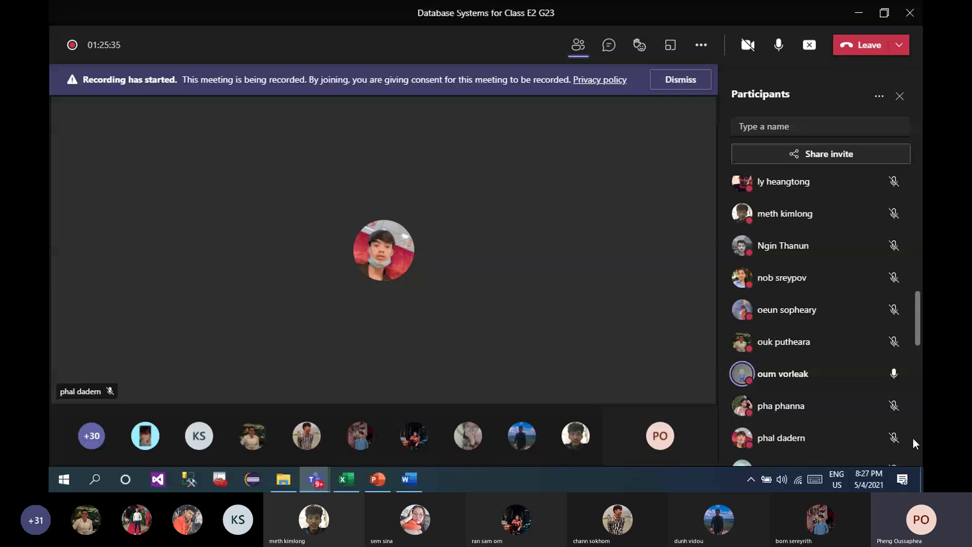
pyautogui.hotkey('alt', 'Tab')
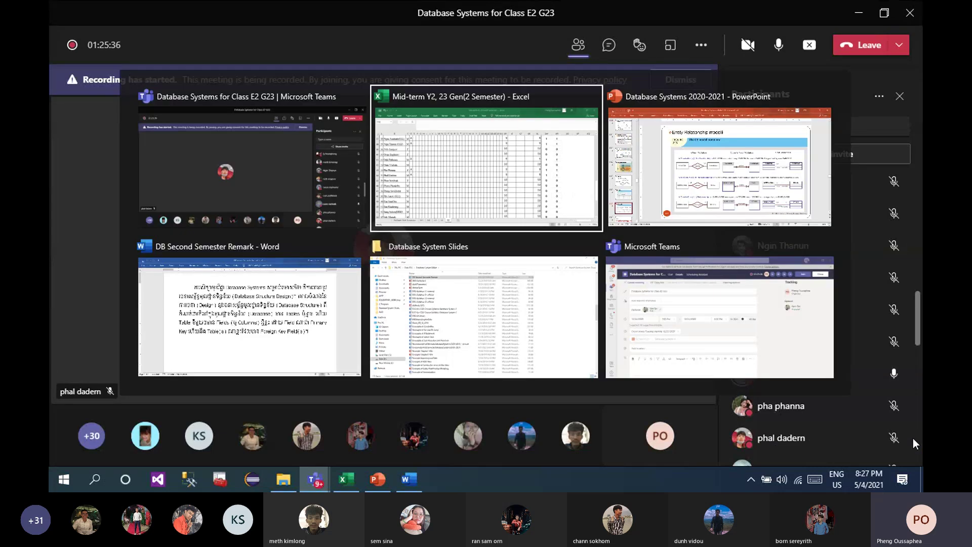
pyautogui.press('Down')
# Step: Check students 34 and 35 against the Teams participants, advancing to student 36's row in the Excel roster
pyautogui.hotkey('alt', 'Tab')
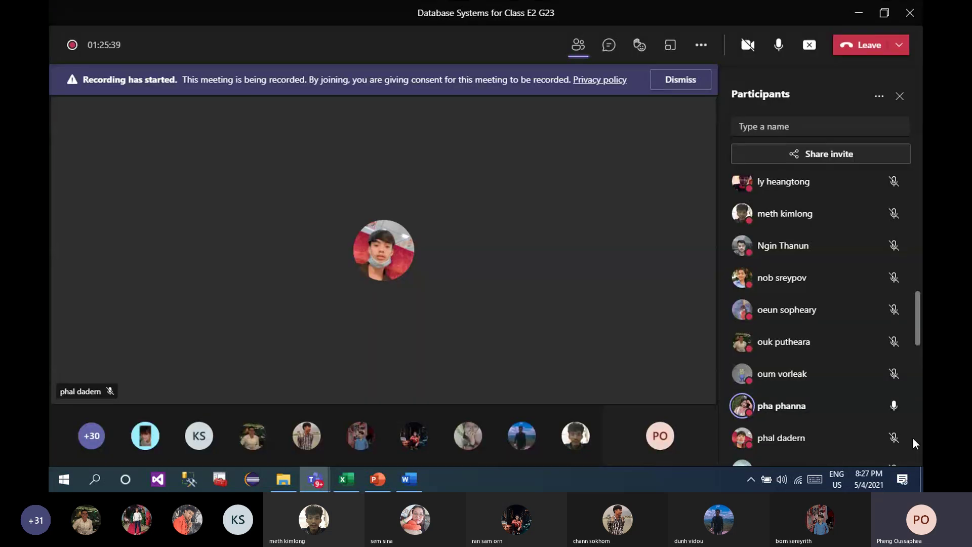
pyautogui.scroll(3, 913, 438)
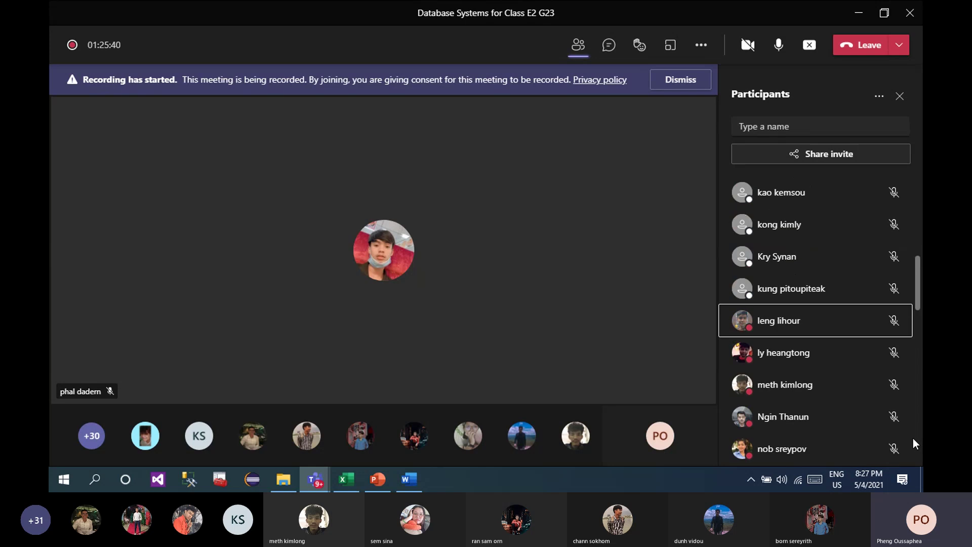
pyautogui.hotkey('alt', 'Tab')
pyautogui.press('Down')
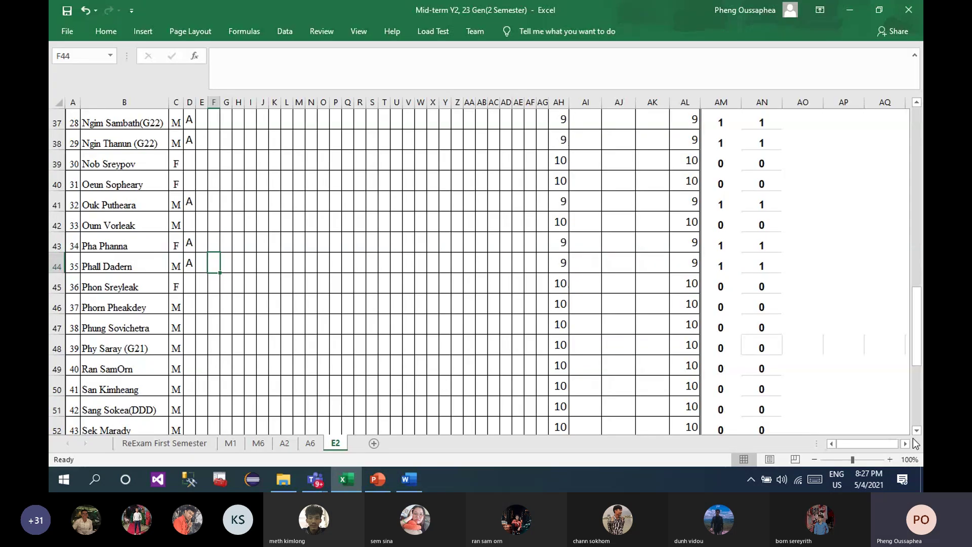
pyautogui.hotkey('alt', 'Tab')
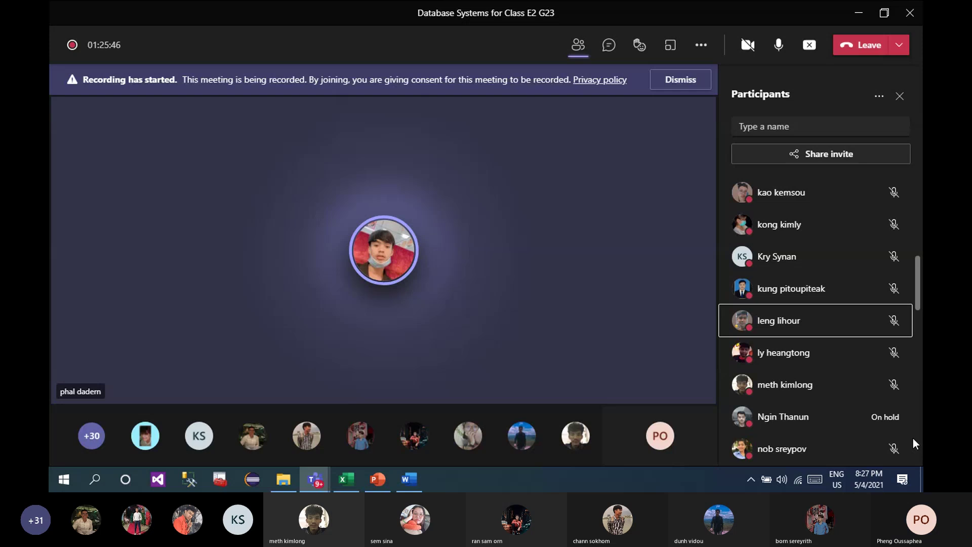
pyautogui.hotkey('alt', 'Tab')
pyautogui.press('Down')
# Step: Check student 36 against the Teams participants and move on to student 37's row in the Excel roster
pyautogui.hotkey('alt', 'Tab')
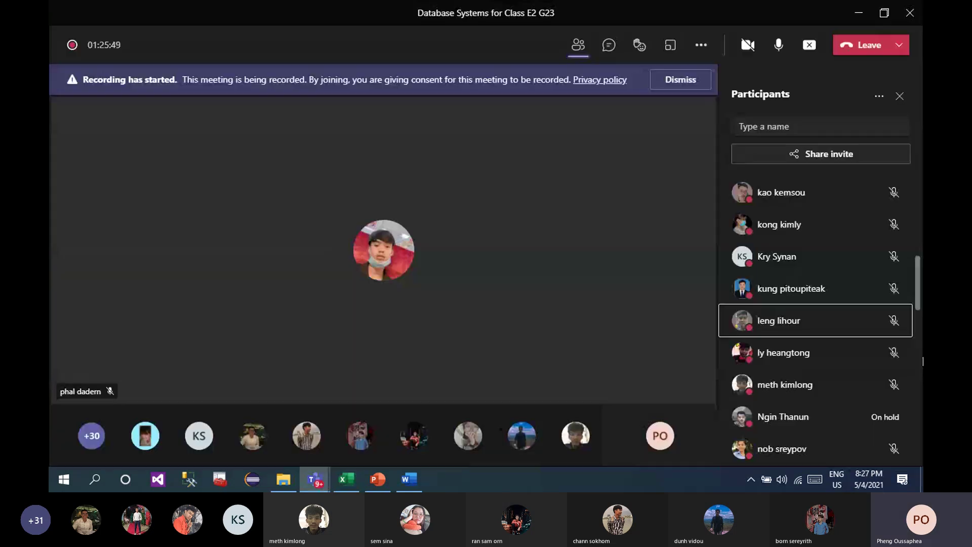
pyautogui.scroll(2, 915, 349)
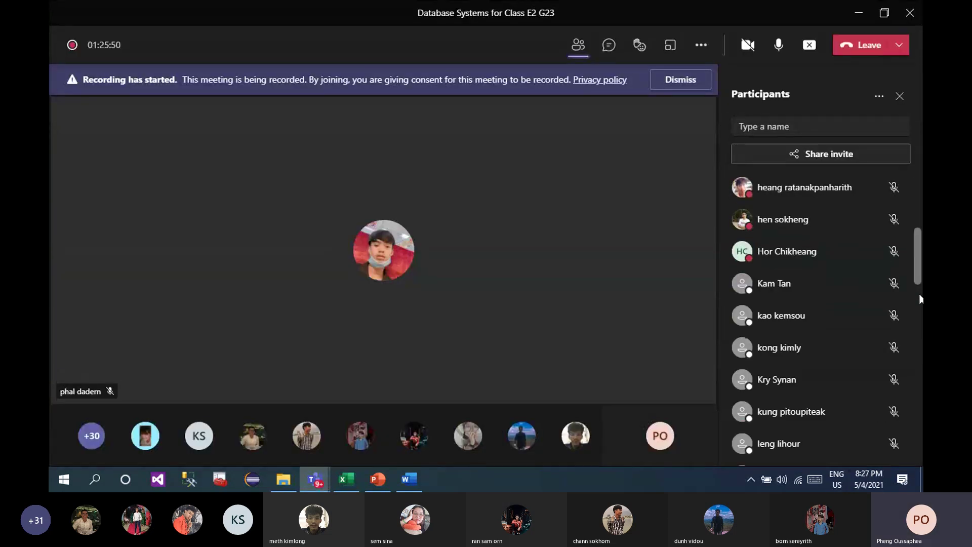
pyautogui.scroll(-8, 914, 374)
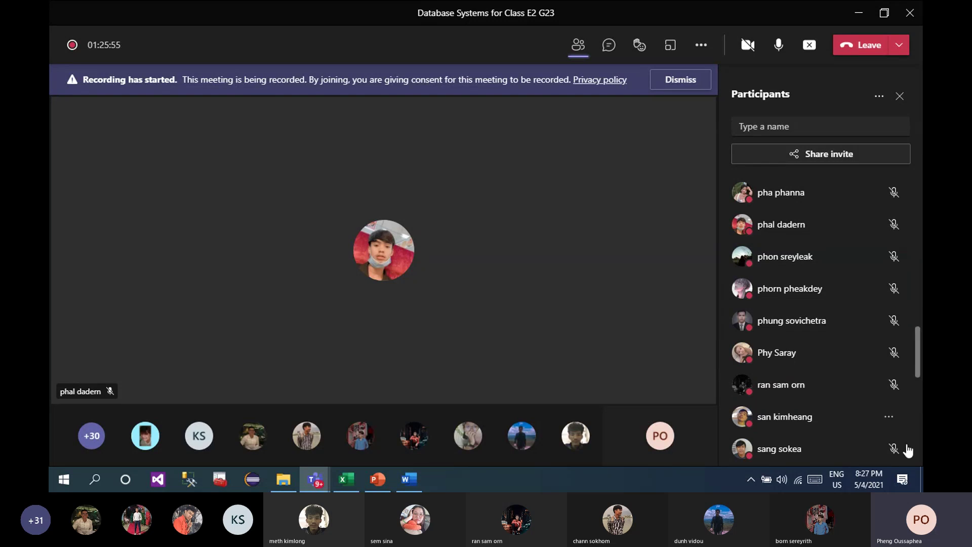
pyautogui.hotkey('alt', 'Tab')
pyautogui.press('Down')
pyautogui.press('Down')
pyautogui.press('Down')
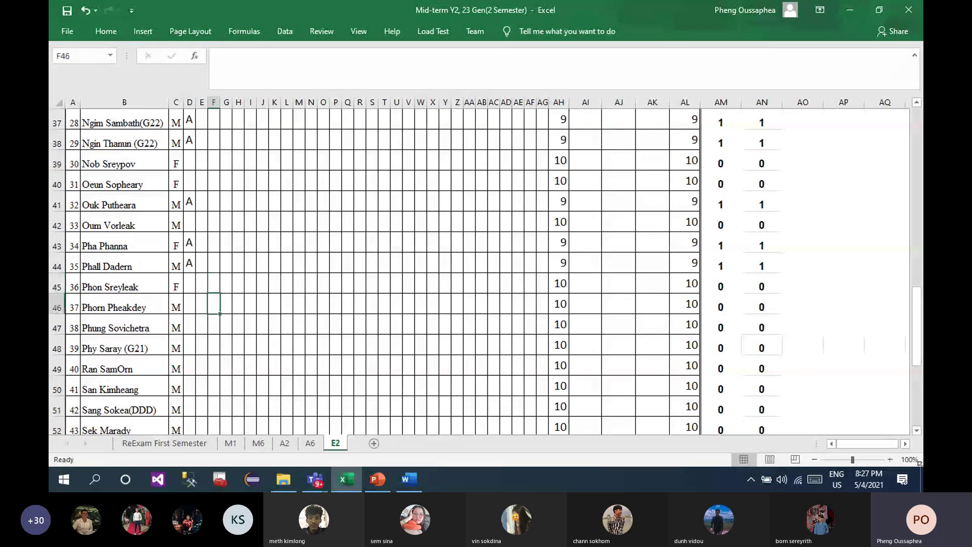
# Step: Look ahead through the Excel roster down to student 48 and return to the rows around student 38
pyautogui.press('Down')
pyautogui.press('Down')
pyautogui.press('Down')
pyautogui.press('Down')
pyautogui.press('Down')
pyautogui.press('Down')
pyautogui.press('Down')
pyautogui.press('Down')
pyautogui.press('Down')
pyautogui.press('Down')
pyautogui.press('Down')
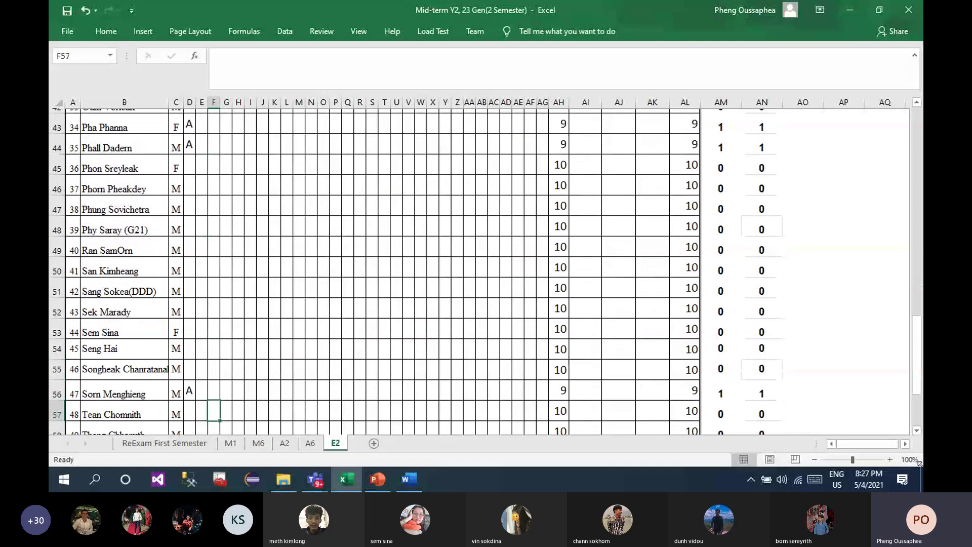
pyautogui.press('Up')
pyautogui.press('Up')
pyautogui.press('Up')
pyautogui.press('Up')
pyautogui.press('Up')
pyautogui.press('Up')
pyautogui.press('Up')
pyautogui.press('Up')
pyautogui.press('Up')
pyautogui.press('Up')
pyautogui.press('Up')
pyautogui.press('Up')
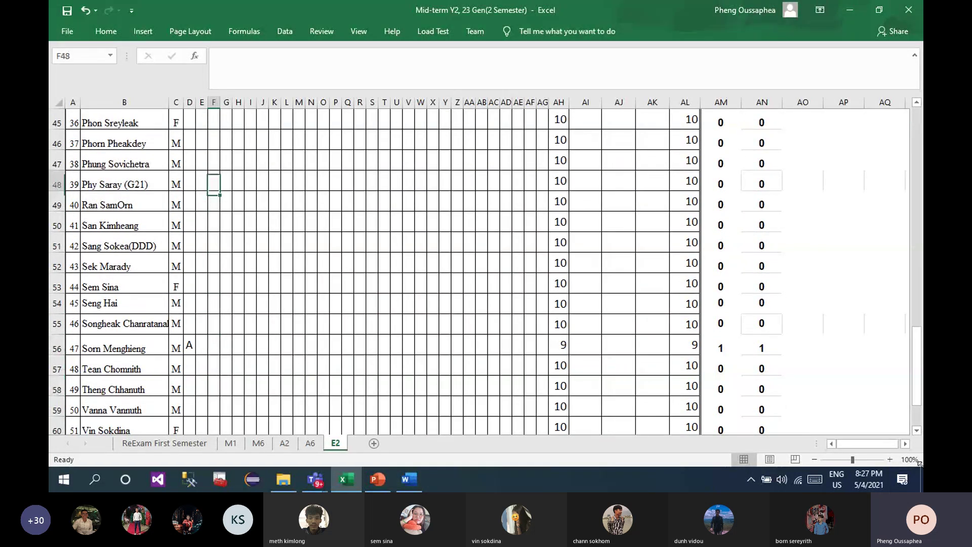
# Step: Check the students up to number 39 against the Teams participants, advancing to student 40's row in the Excel roster
pyautogui.hotkey('alt', 'Tab')
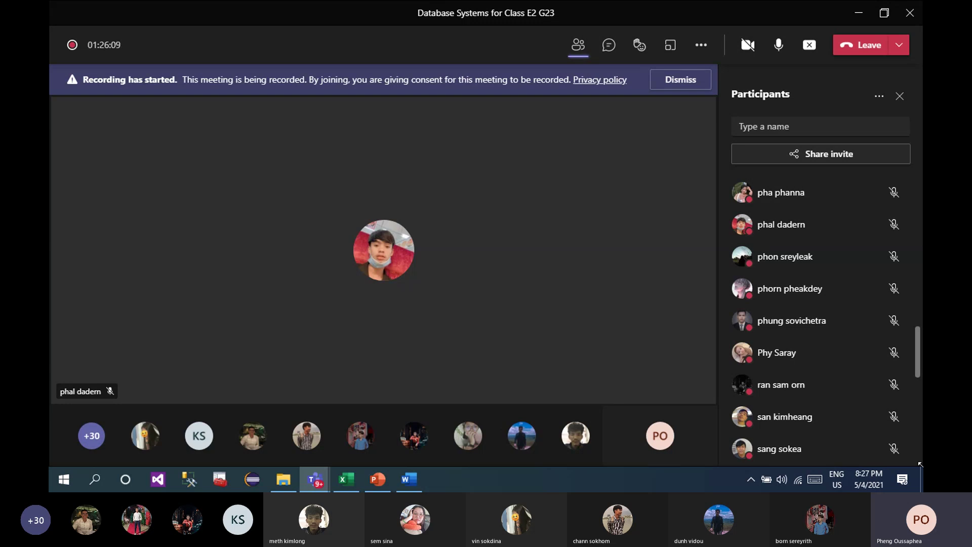
pyautogui.hotkey('alt', 'Tab')
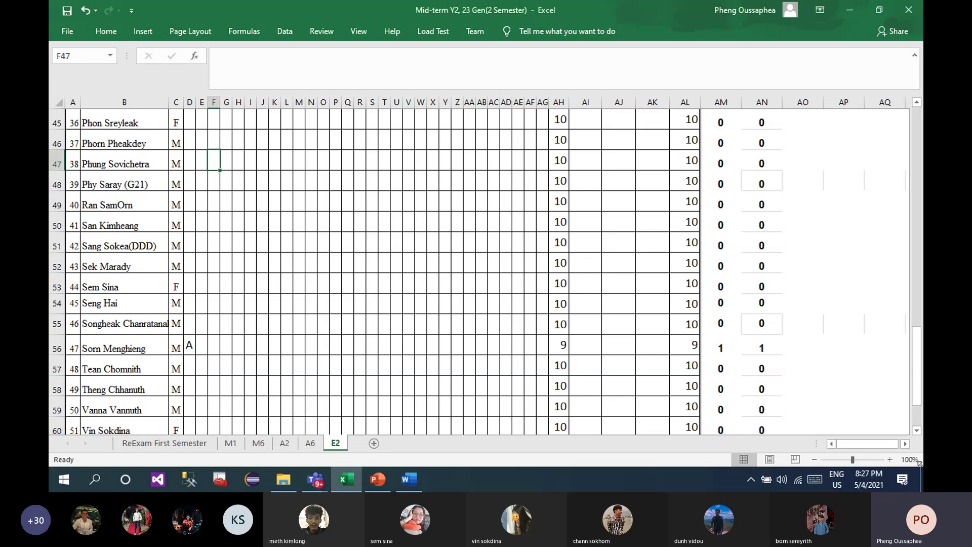
pyautogui.hotkey('alt', 'Tab')
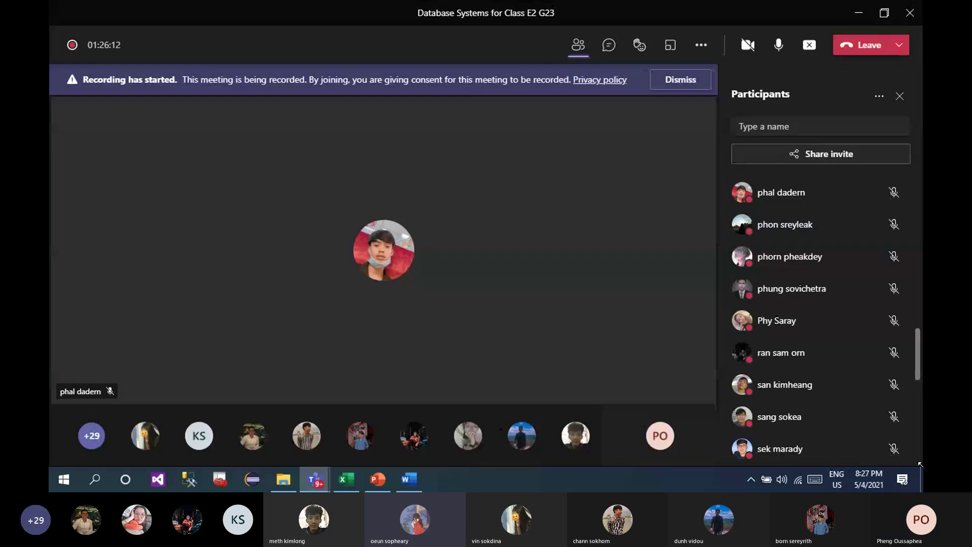
pyautogui.hotkey('alt', 'Tab')
pyautogui.press('Down')
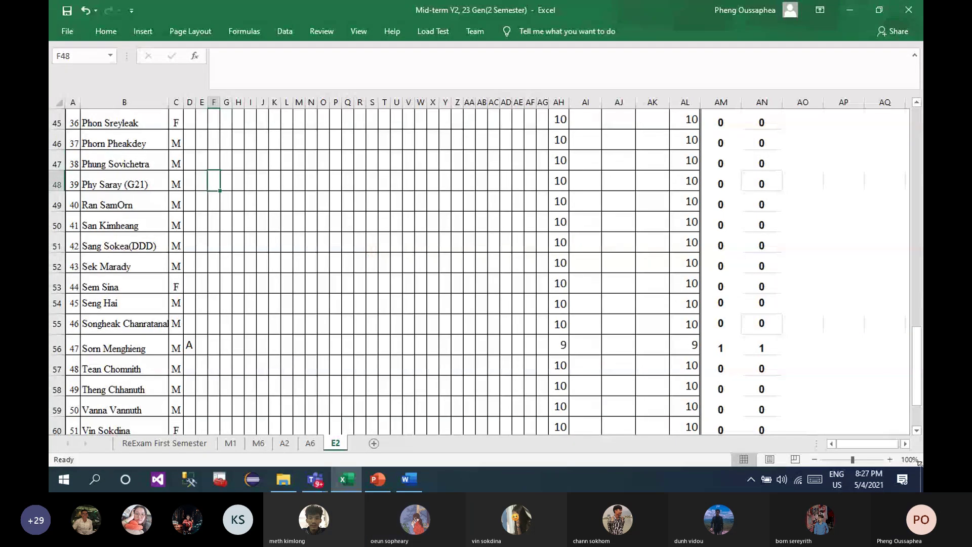
pyautogui.hotkey('alt', 'Tab')
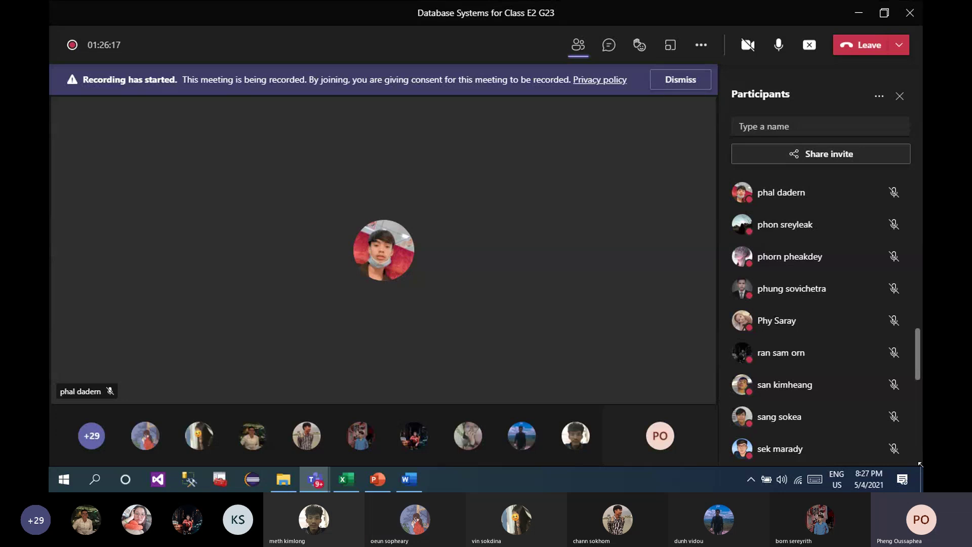
pyautogui.hotkey('alt', 'Tab')
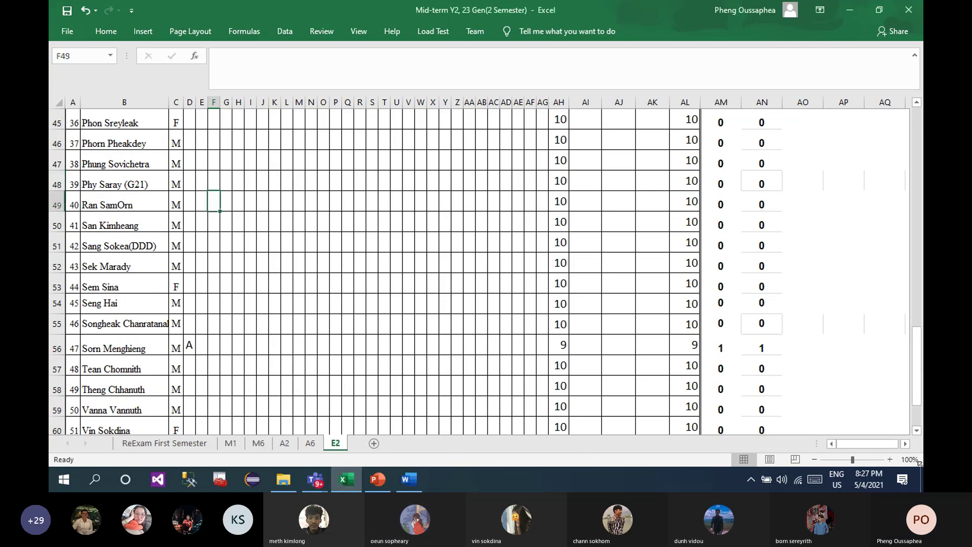
# Step: Check students 40 to 42 against the Teams participants, advancing to student 43's row in the Excel roster
pyautogui.hotkey('alt', 'Tab')
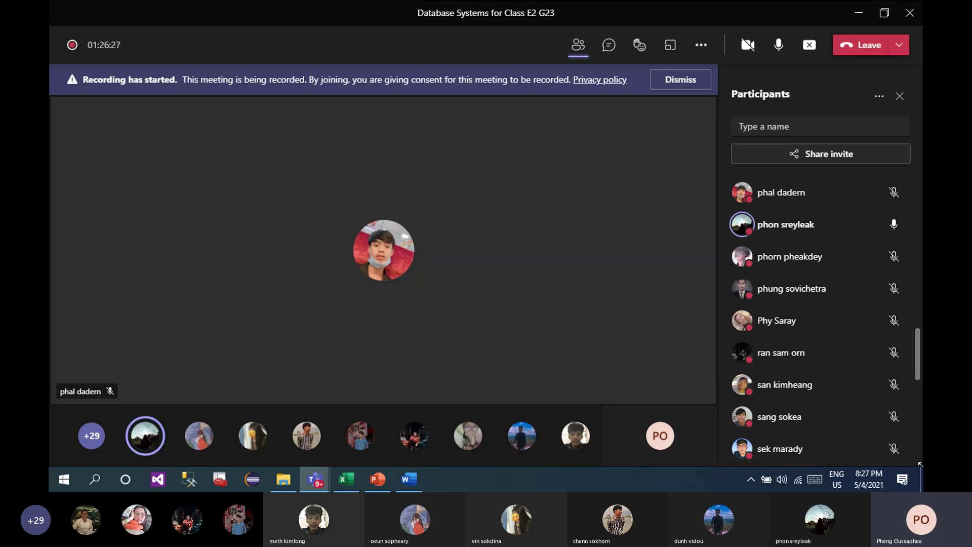
pyautogui.hotkey('alt', 'Tab')
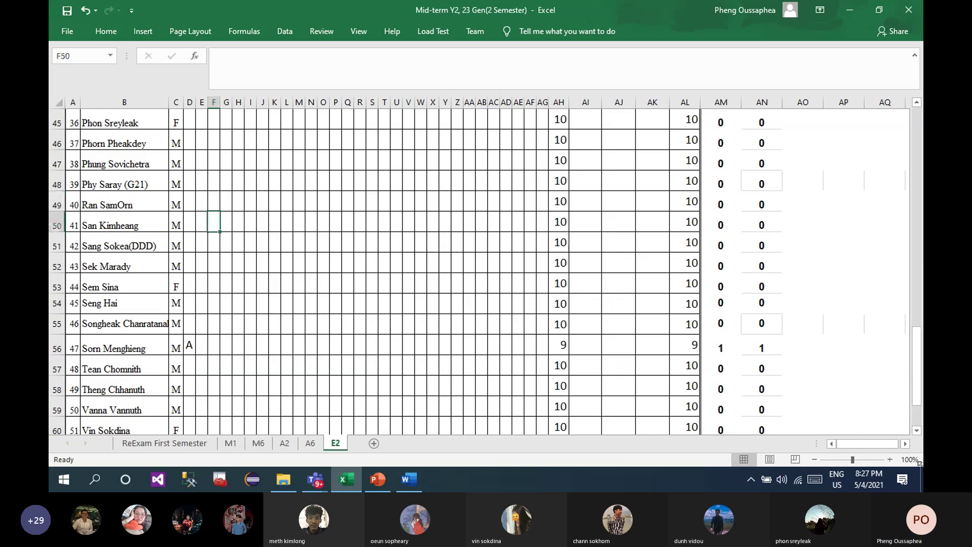
pyautogui.hotkey('alt', 'Tab')
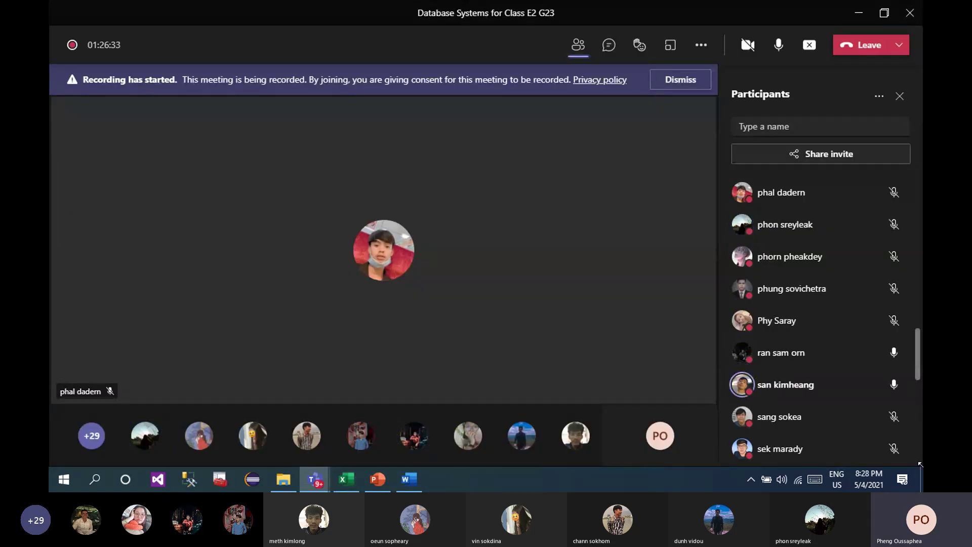
pyautogui.hotkey('alt', 'Tab')
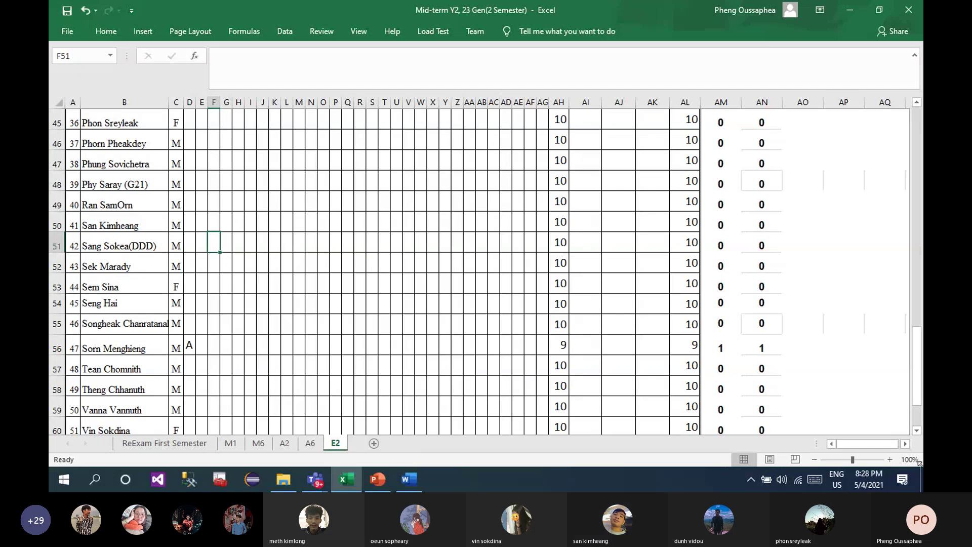
pyautogui.hotkey('alt', 'Tab')
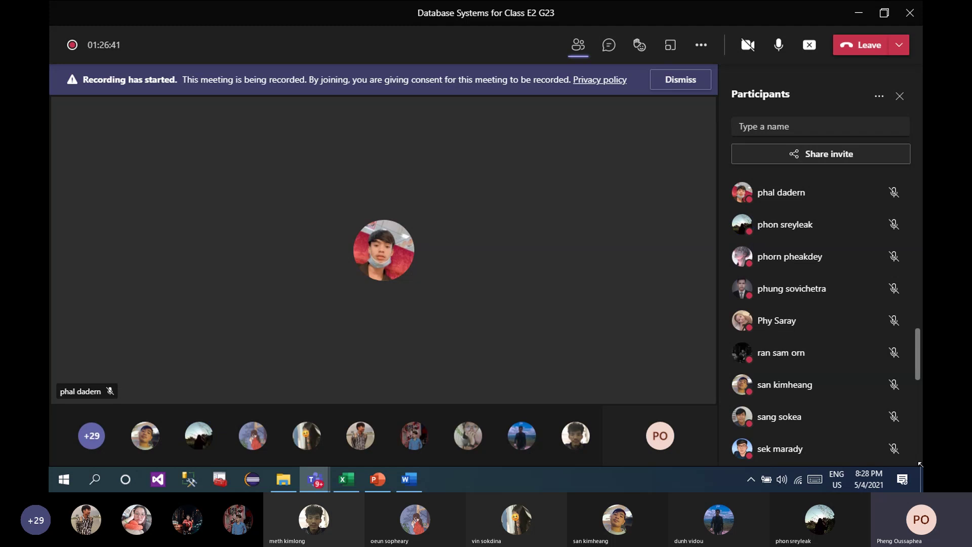
pyautogui.hotkey('alt', 'Tab')
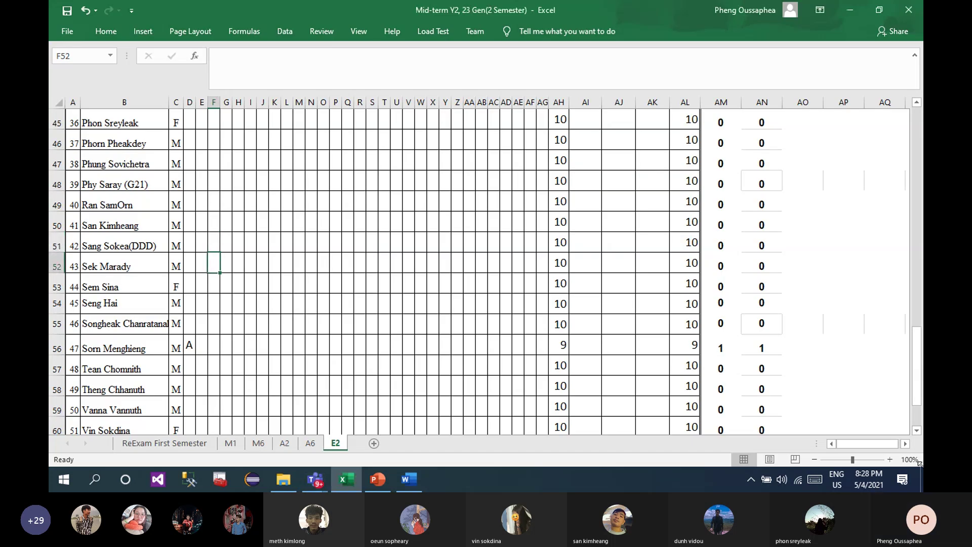
# Step: Check students 43 to 45 against the Teams participants, advancing to student 46's row in the Excel roster
pyautogui.hotkey('alt', 'Tab')
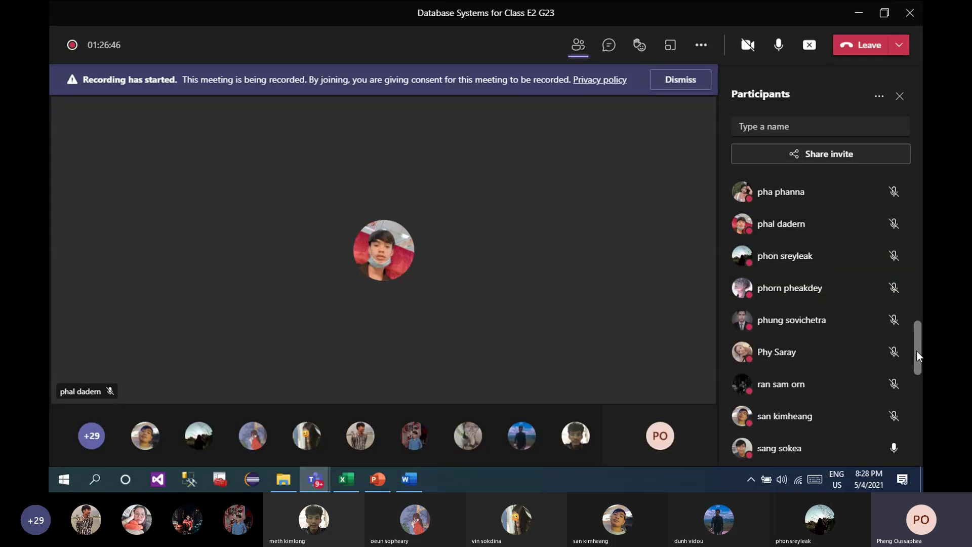
pyautogui.moveTo(916, 367); pyautogui.dragTo(915, 391)
pyautogui.hotkey('alt', 'Tab')
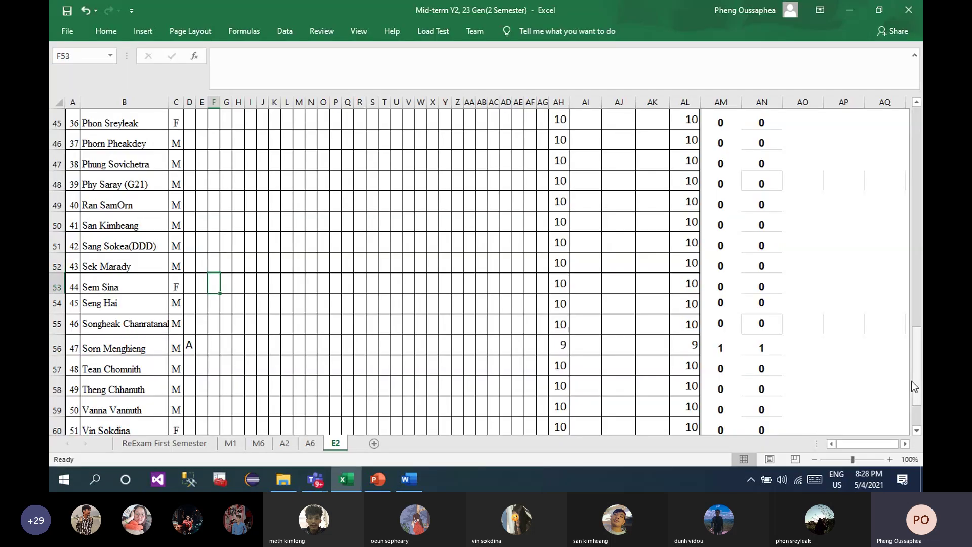
pyautogui.hotkey('alt', 'Tab')
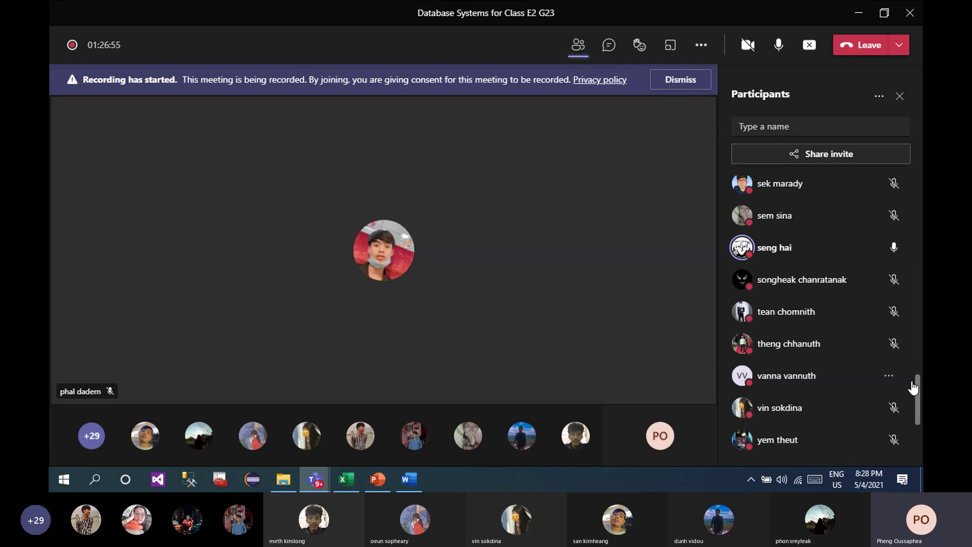
pyautogui.hotkey('alt', 'Tab')
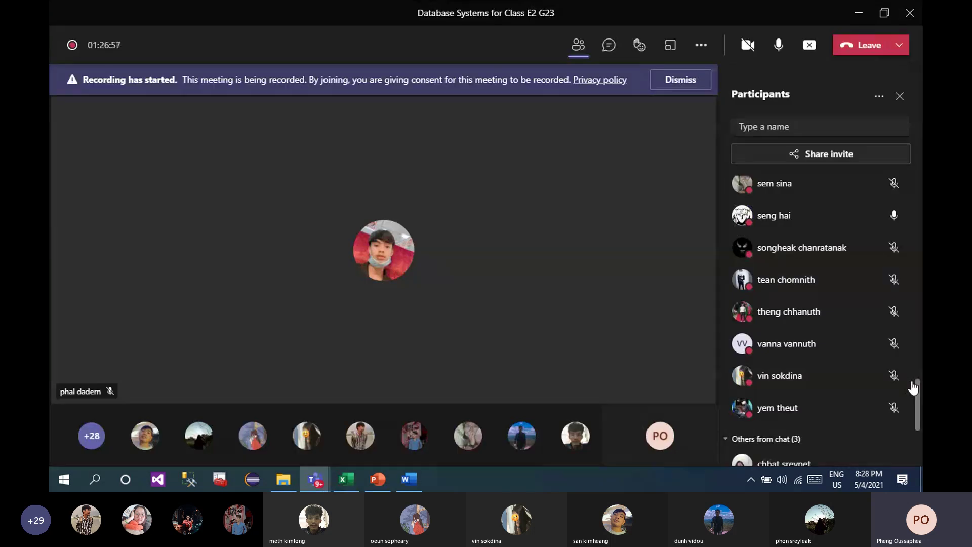
pyautogui.hotkey('alt', 'Tab')
pyautogui.hotkey('alt', 'Tab')
pyautogui.hotkey('alt', 'Tab')
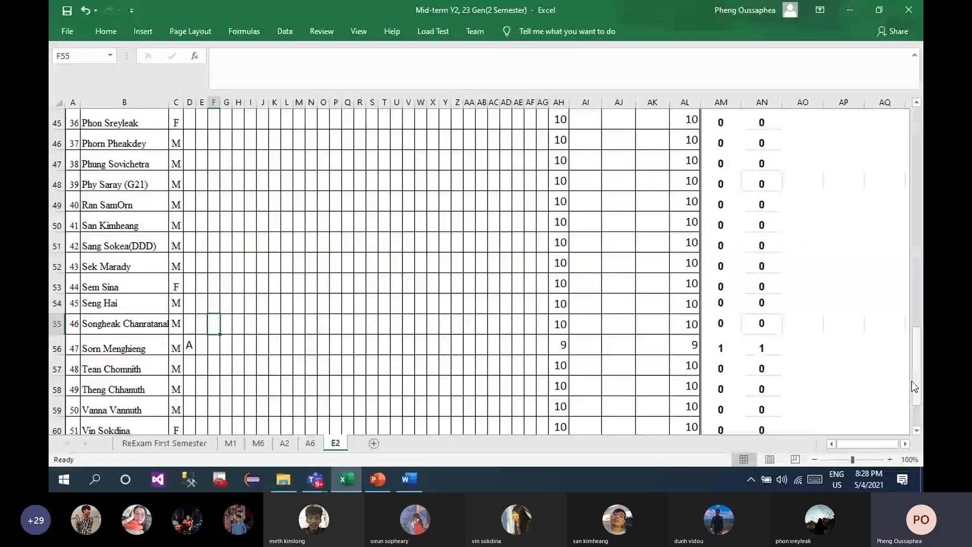
# Step: Check students 46 and 47 against the Teams participants and mark student 47 absent with A in the 05/04/21 column
pyautogui.hotkey('alt', 'Tab')
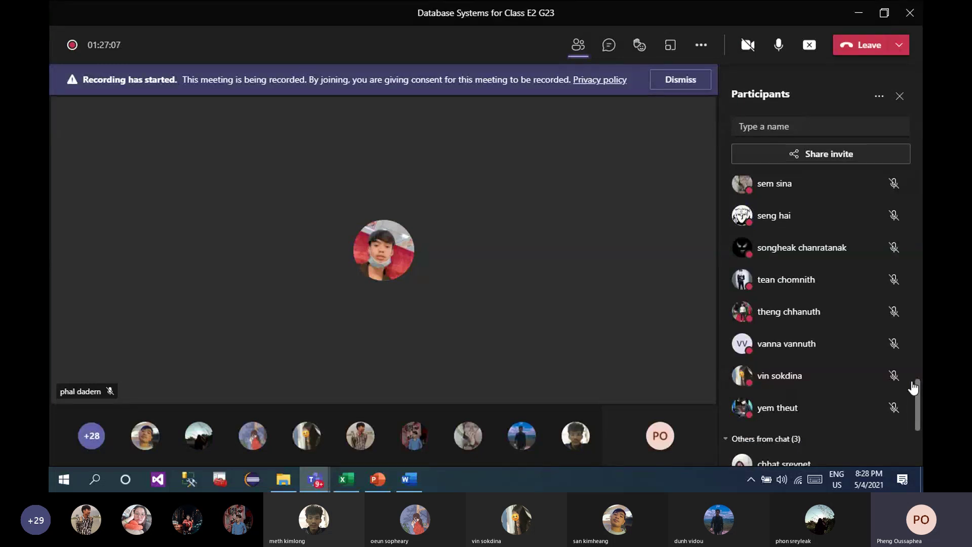
pyautogui.hotkey('alt', 'Tab')
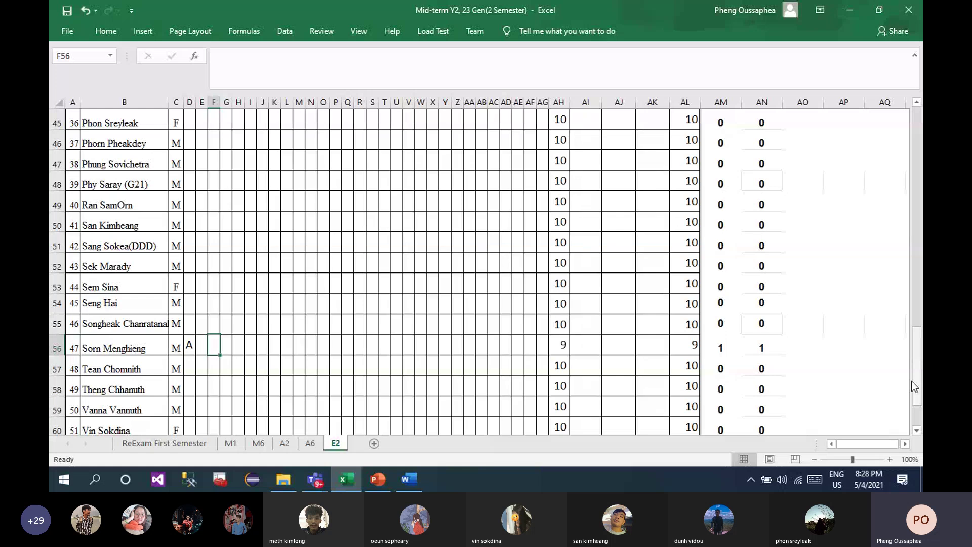
pyautogui.hotkey('alt', 'Tab')
pyautogui.hotkey('alt', 'Tab')
pyautogui.write('A')
pyautogui.hotkey('ctrl', 'Return')
# Step: Look through the roster's last rows down to student 52 and return to student 48's cell in the 05/04/21 column
pyautogui.press('Down')
pyautogui.press('Down')
pyautogui.press('Down')
pyautogui.press('Down')
pyautogui.press('Down')
pyautogui.press('Down')
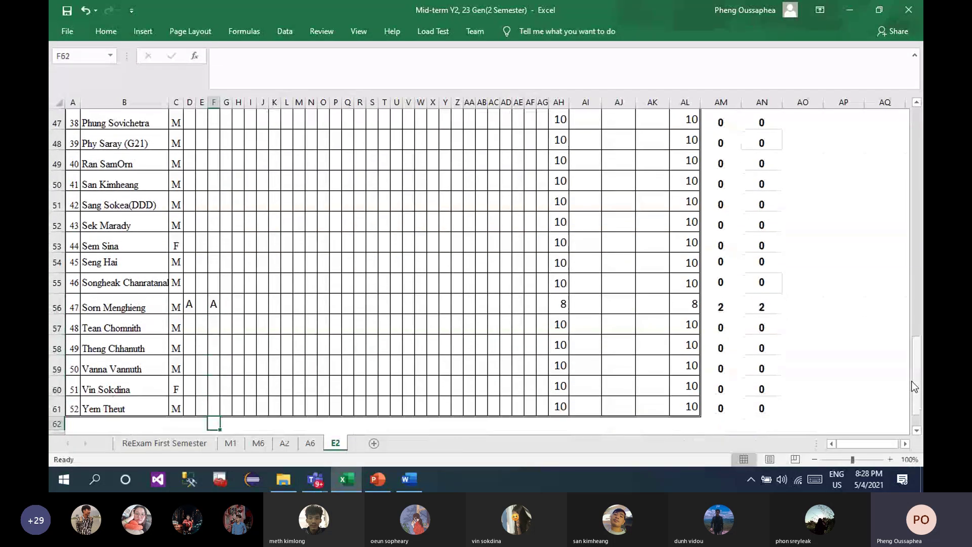
pyautogui.press('Up')
pyautogui.press('Up')
pyautogui.press('Up')
pyautogui.press('Up')
pyautogui.press('Up')
pyautogui.press('Up')
pyautogui.press('Down')
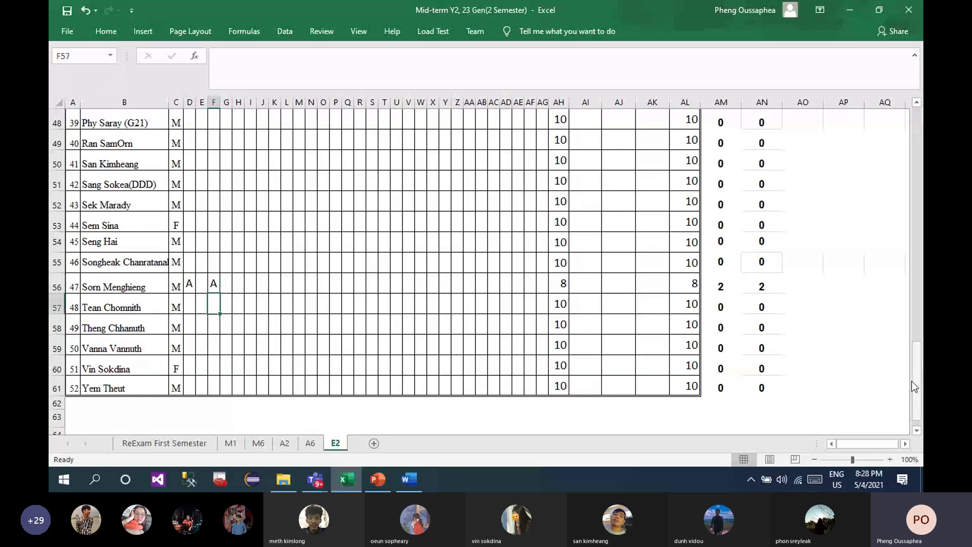
# Step: Check students 48 to 50 against the Teams participants, advancing to student 51's row in the Excel roster
pyautogui.hotkey('alt', 'Tab')
pyautogui.hotkey('alt', 'Tab')
pyautogui.press('Down')
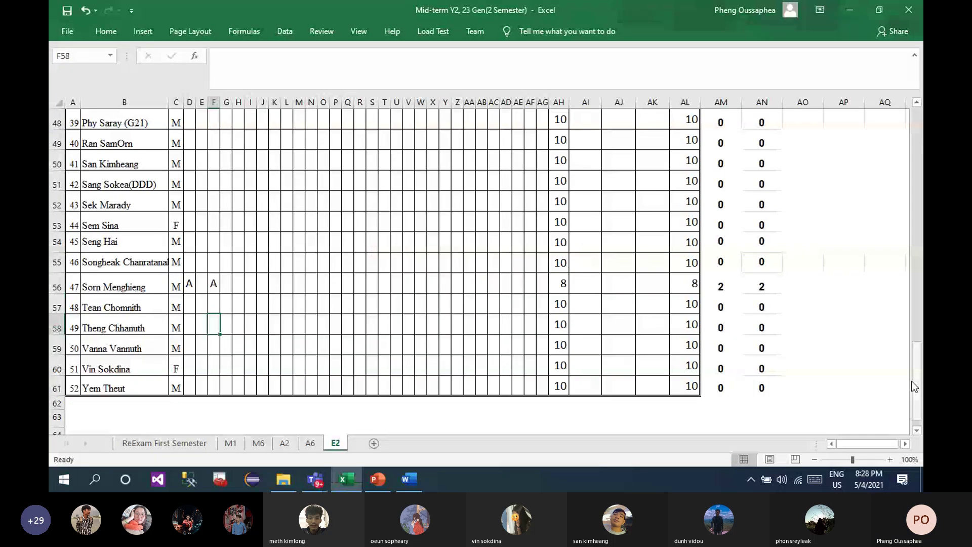
pyautogui.hotkey('alt', 'Tab')
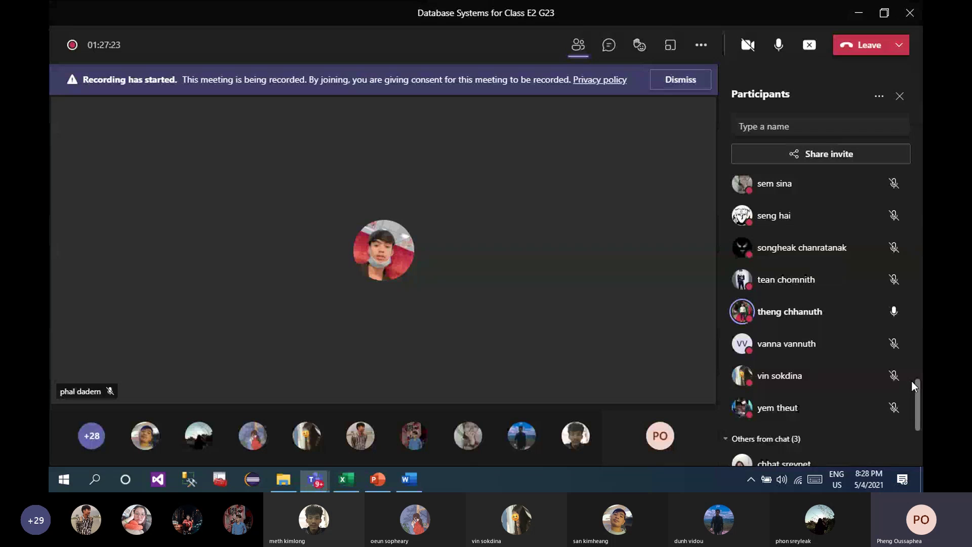
pyautogui.hotkey('alt', 'Tab')
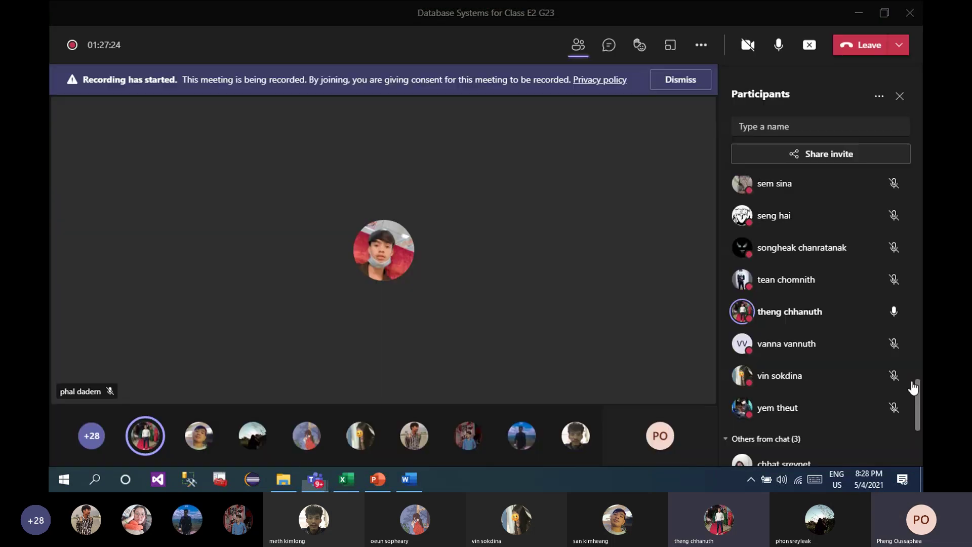
pyautogui.hotkey('alt', 'Tab')
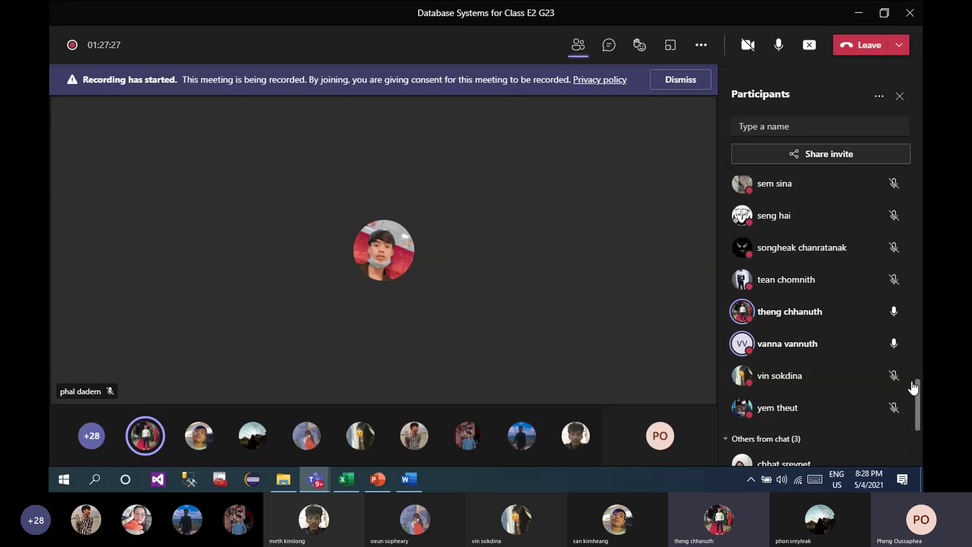
pyautogui.hotkey('alt', 'Tab')
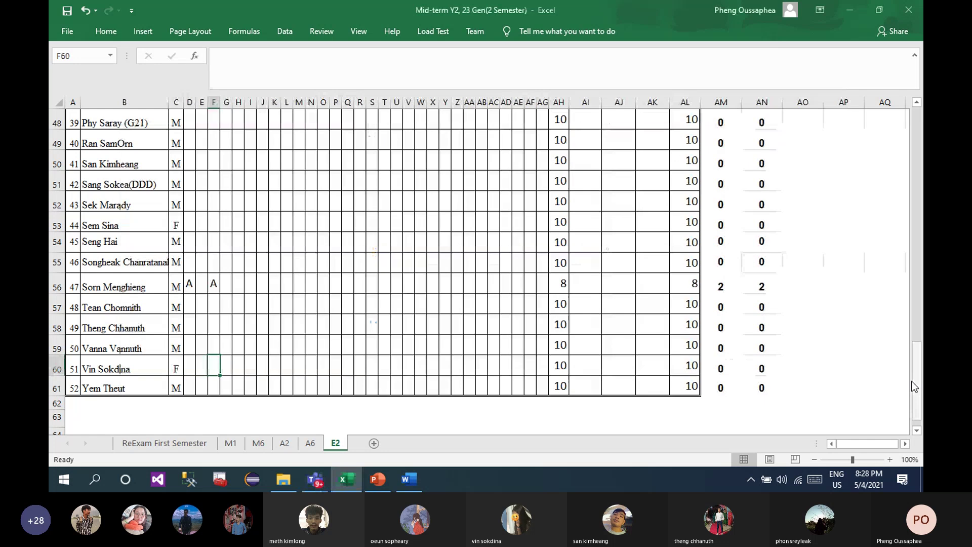
# Step: Check students 51 and 52 against the Teams participants in the last rows of the Excel roster
pyautogui.hotkey('alt', 'Tab')
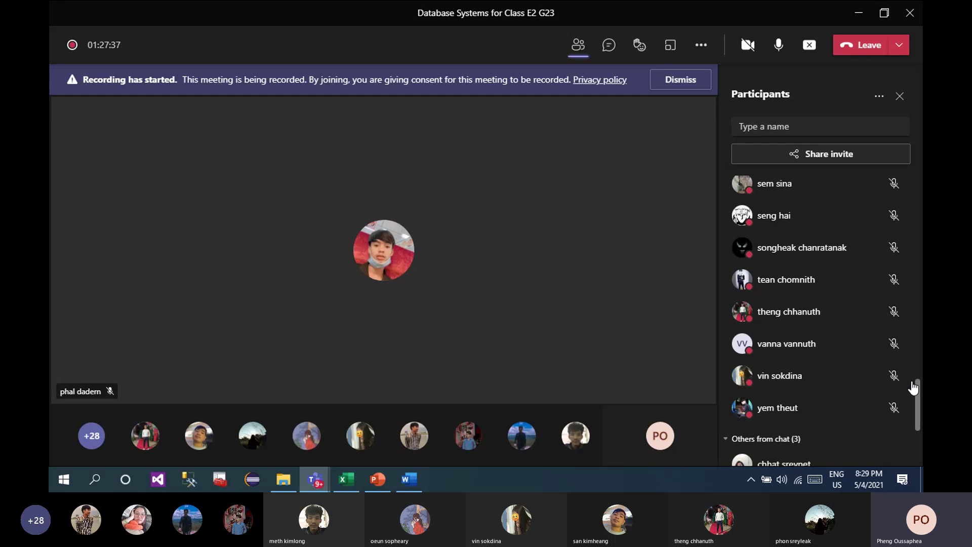
pyautogui.hotkey('alt', 'Tab')
pyautogui.hotkey('alt', 'Tab')
pyautogui.hotkey('alt', 'Tab')
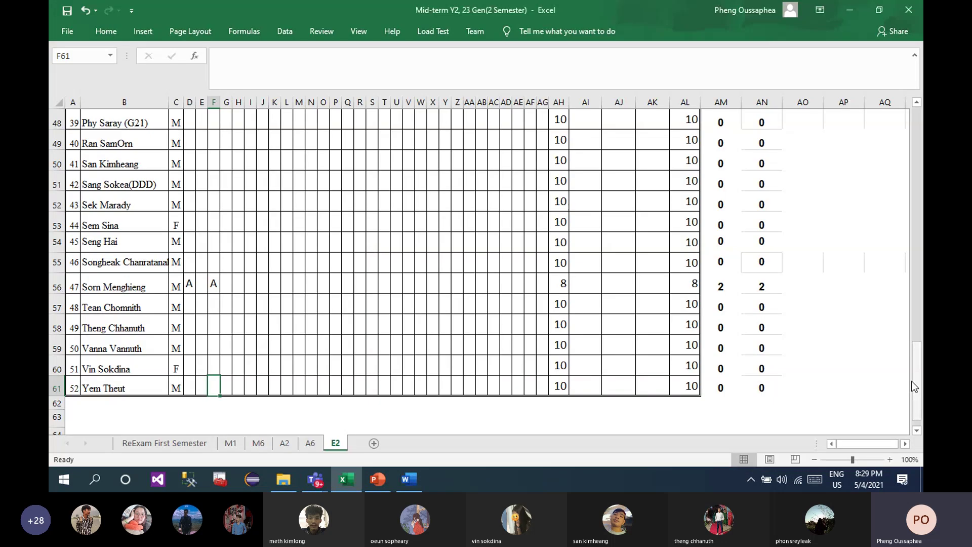
pyautogui.hotkey('alt', 'Tab')
pyautogui.hotkey('alt', 'Tab')
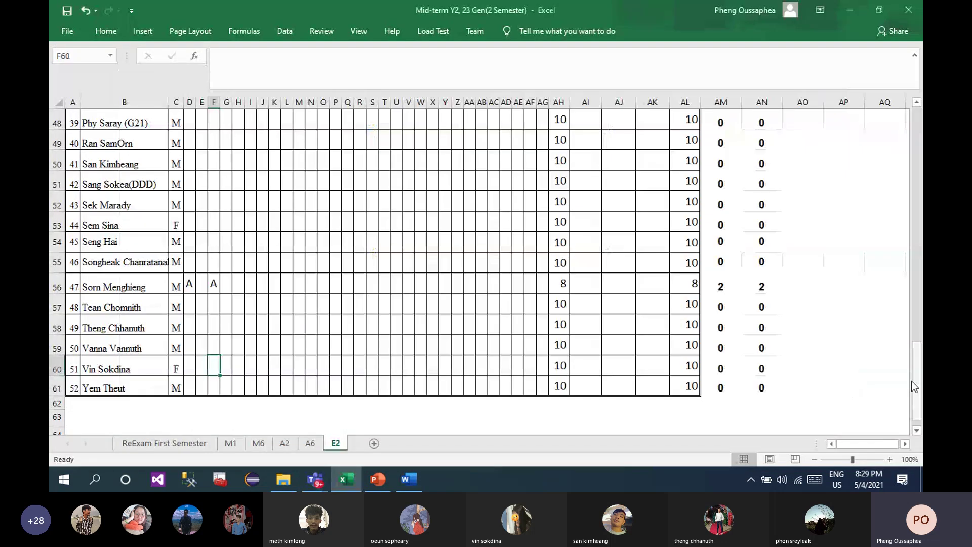
# Step: Review the 05/04/21 attendance marks from student 51's row up to the roster's header
pyautogui.press('Up')
pyautogui.press('Up')
pyautogui.press('Up')
pyautogui.press('Up')
pyautogui.press('Up')
pyautogui.press('Up')
pyautogui.press('Up')
pyautogui.press('Up')
pyautogui.press('Up')
pyautogui.press('Up')
pyautogui.press('Up')
pyautogui.press('Up')
pyautogui.press('Up')
pyautogui.press('Up')
pyautogui.press('Up')
pyautogui.press('Up')
pyautogui.press('Up')
pyautogui.press('Up')
pyautogui.press('Up')
pyautogui.press('Up')
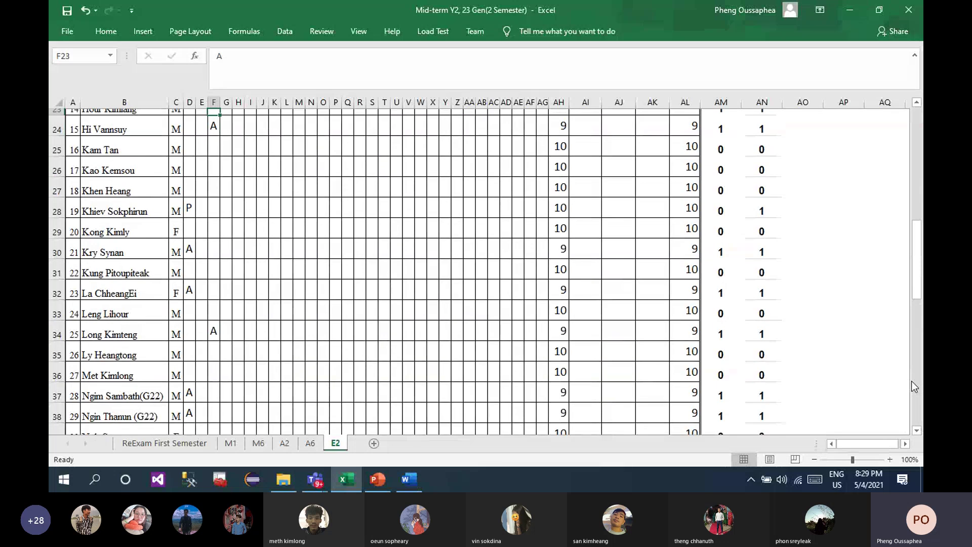
pyautogui.press('Up')
pyautogui.press('Up')
pyautogui.press('Up')
pyautogui.press('Up')
pyautogui.press('Up')
pyautogui.press('Up')
pyautogui.press('Up')
pyautogui.press('Up')
pyautogui.press('Up')
pyautogui.press('Up')
pyautogui.press('Up')
pyautogui.press('Up')
pyautogui.press('Up')
pyautogui.press('Up')
pyautogui.press('Up')
pyautogui.press('Up')
pyautogui.press('Up')
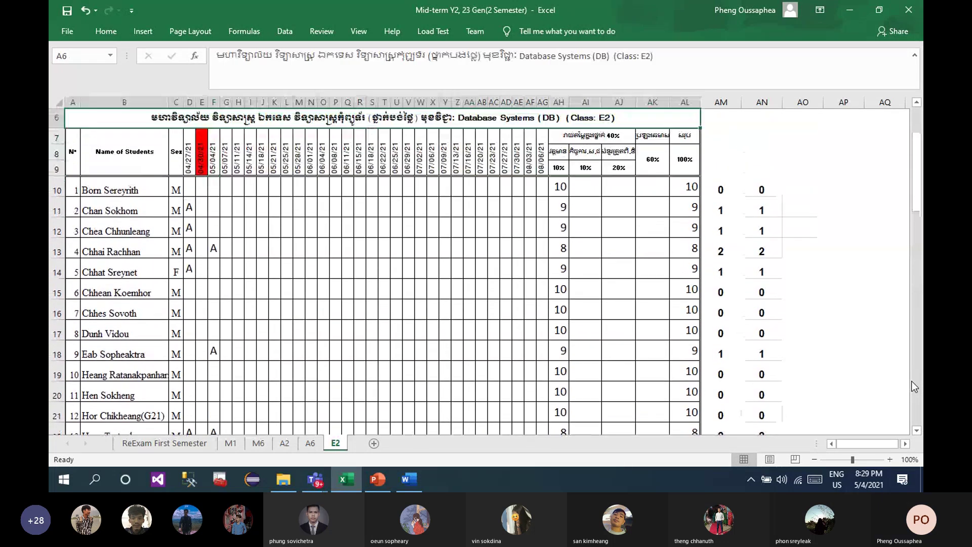
# Step: Go down the 05/04/21 column to student 33's row and look at the Teams participants again
pyautogui.press('Down')
pyautogui.press('Down')
pyautogui.press('Down')
pyautogui.press('Down')
pyautogui.press('Down')
pyautogui.press('Down')
pyautogui.press('Down')
pyautogui.press('Down')
pyautogui.press('Down')
pyautogui.press('Down')
pyautogui.press('Down')
pyautogui.press('Down')
pyautogui.press('Down')
pyautogui.press('Down')
pyautogui.press('Down')
pyautogui.press('Down')
pyautogui.press('Down')
pyautogui.press('Down')
pyautogui.press('Down')
pyautogui.press('Down')
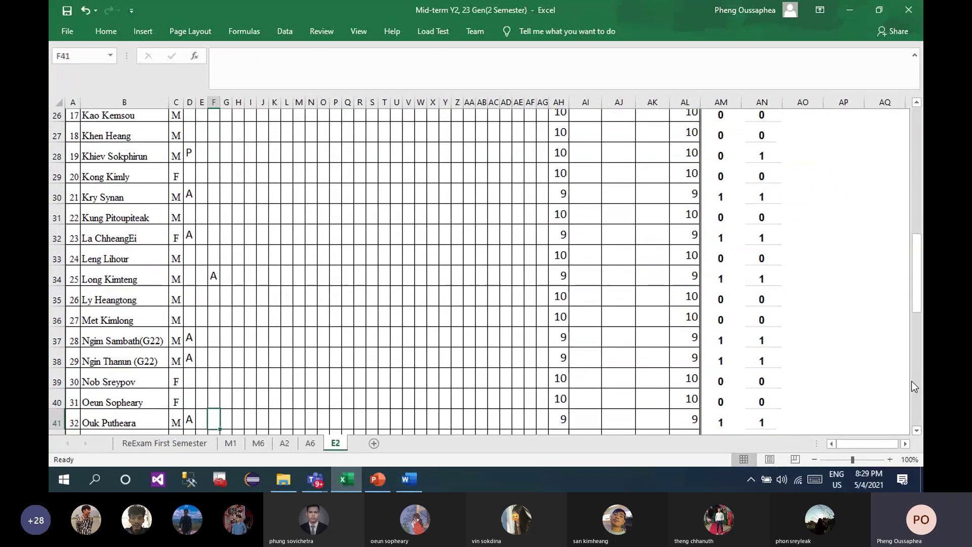
pyautogui.press('Down')
pyautogui.hotkey('alt', 'Tab')
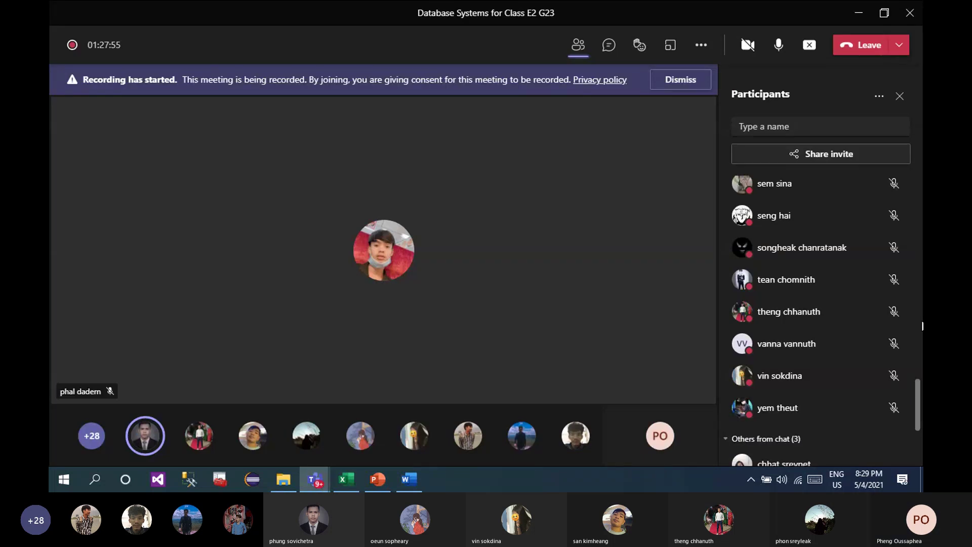
pyautogui.hotkey('alt', 'Tab')
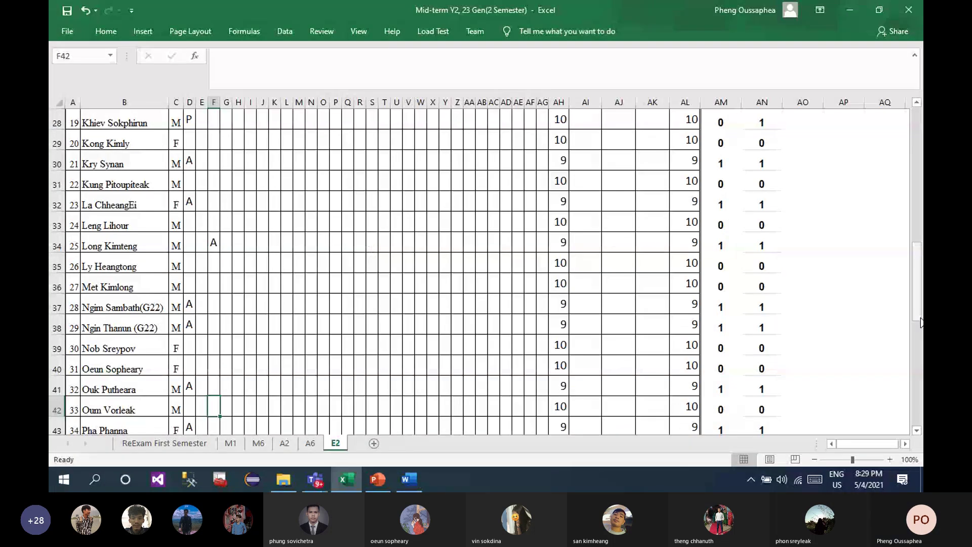
# Step: Locate student 38's cell in the 05/04/21 column and recheck the Teams meeting participants
pyautogui.press('Down')
pyautogui.press('Down')
pyautogui.press('Down')
pyautogui.press('Down')
pyautogui.press('Down')
pyautogui.press('Down')
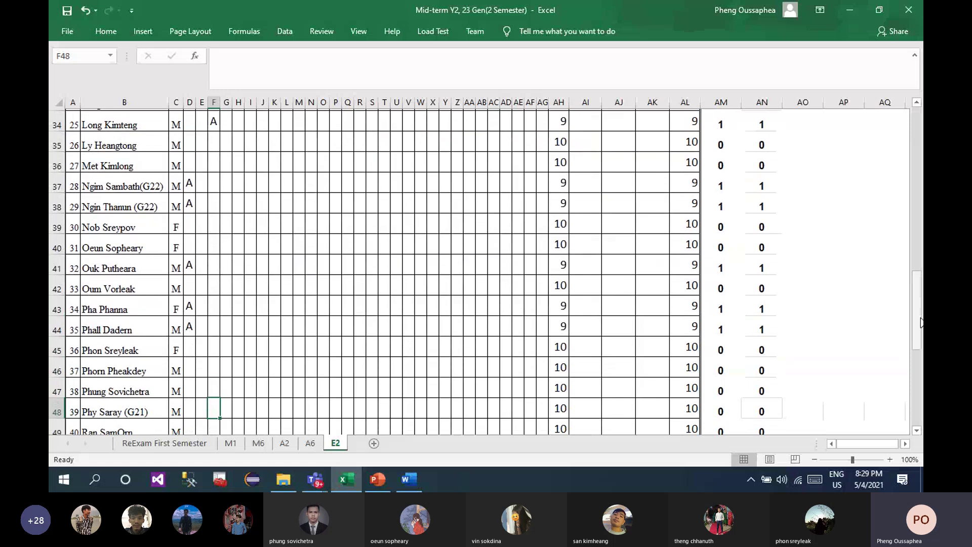
pyautogui.press('Down')
pyautogui.press('Down')
pyautogui.press('Down')
pyautogui.press('Up')
pyautogui.press('Up')
pyautogui.press('Up')
pyautogui.press('Up')
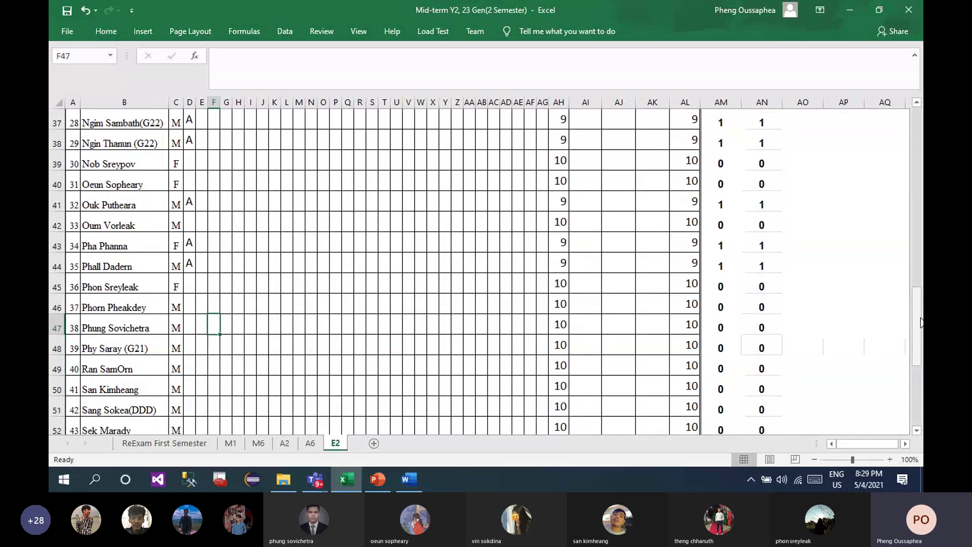
pyautogui.hotkey('alt', 'Tab')
pyautogui.hotkey('alt', 'Tab')
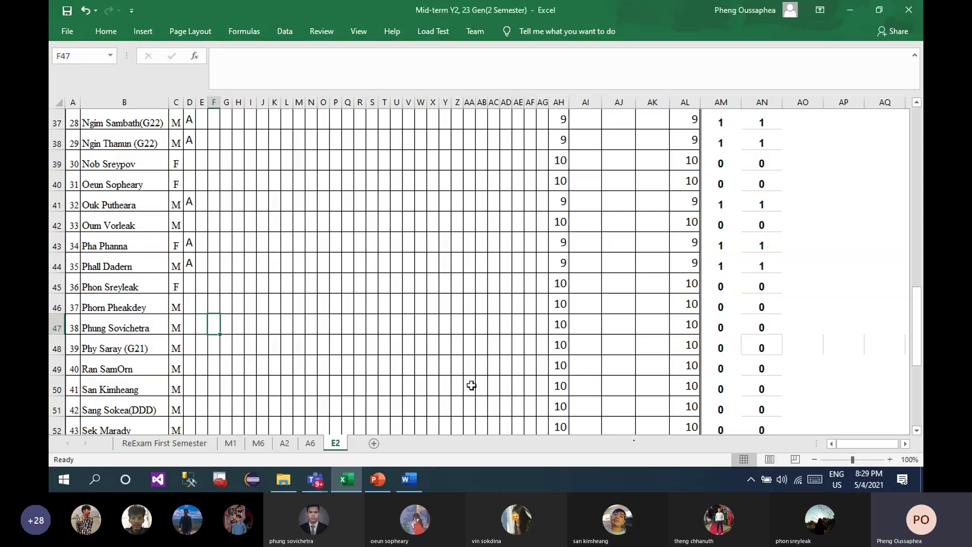
pyautogui.hotkey('alt', 'Tab')
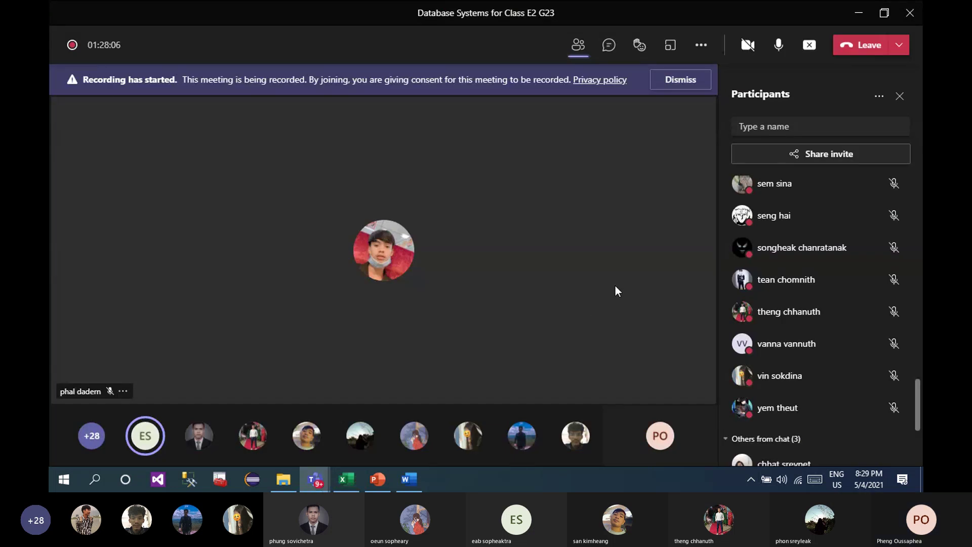
# Step: Clear the absence mark A from student 9's cell in the 05/04/21 column of the Excel roster
pyautogui.hotkey('alt', 'Tab')
pyautogui.scroll(3, 615, 286)
pyautogui.press('Up')
pyautogui.press('Up')
pyautogui.press('Up')
pyautogui.press('Up')
pyautogui.press('Up')
pyautogui.press('Up')
pyautogui.press('Up')
pyautogui.press('Up')
pyautogui.press('Up')
pyautogui.press('Up')
pyautogui.press('Up')
pyautogui.press('Up')
pyautogui.press('Up')
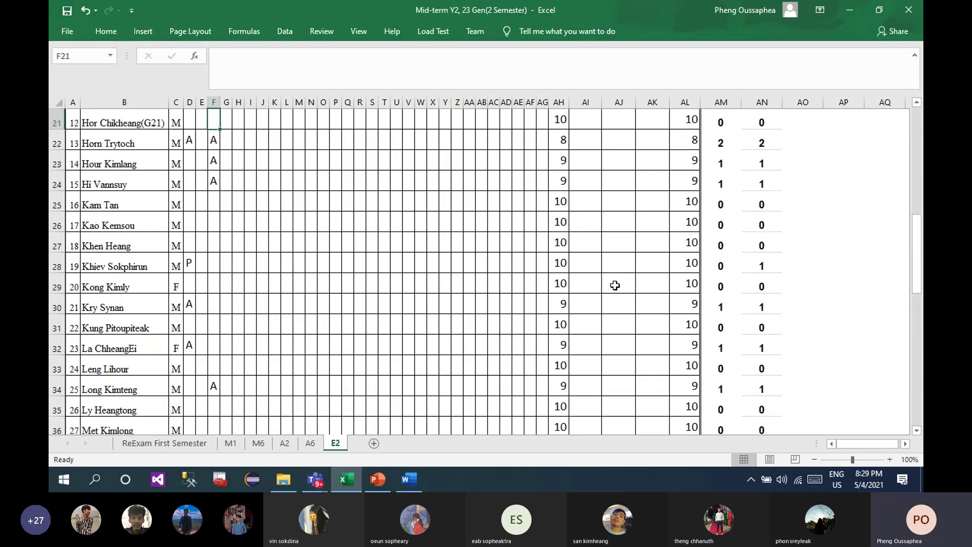
pyautogui.press('Down')
pyautogui.press('Down')
pyautogui.press('Down')
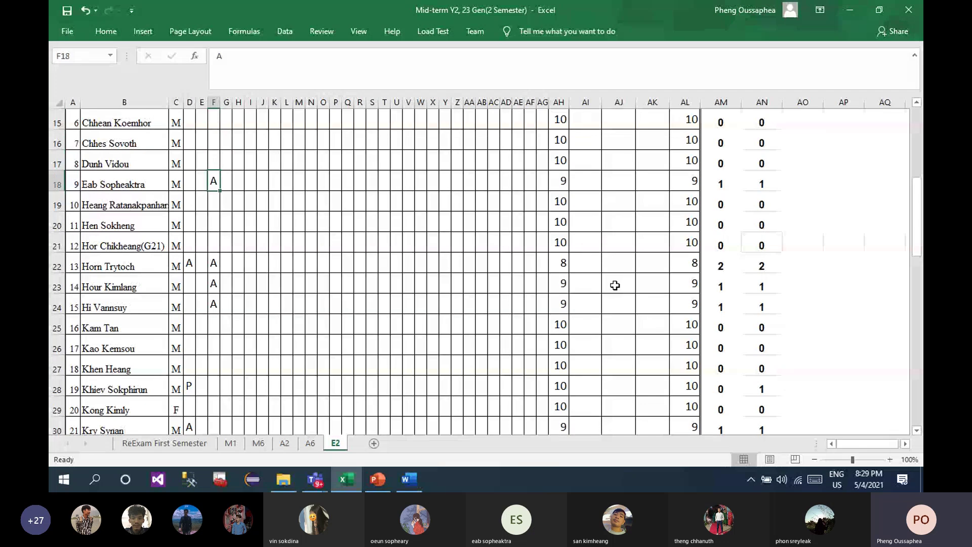
pyautogui.press('Delete')
pyautogui.press('Down')
pyautogui.press('Down')
pyautogui.press('Up')
pyautogui.press('Up')
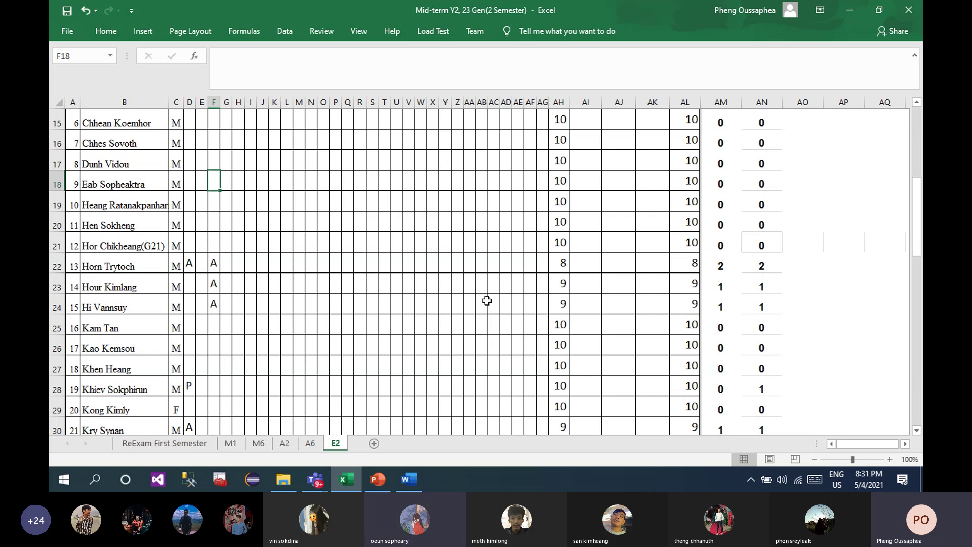
# Step: Review the 05/04/21 attendance marks from student 9's row down to student 29's row
pyautogui.press('Down')
pyautogui.press('Down')
pyautogui.press('Down')
pyautogui.press('Down')
pyautogui.press('Down')
pyautogui.press('Down')
pyautogui.press('Down')
pyautogui.press('Down')
pyautogui.press('Down')
pyautogui.press('Down')
pyautogui.press('Down')
pyautogui.press('Down')
pyautogui.press('Down')
pyautogui.press('Down')
pyautogui.press('Down')
pyautogui.press('Down')
pyautogui.press('Down')
pyautogui.press('Down')
pyautogui.press('Down')
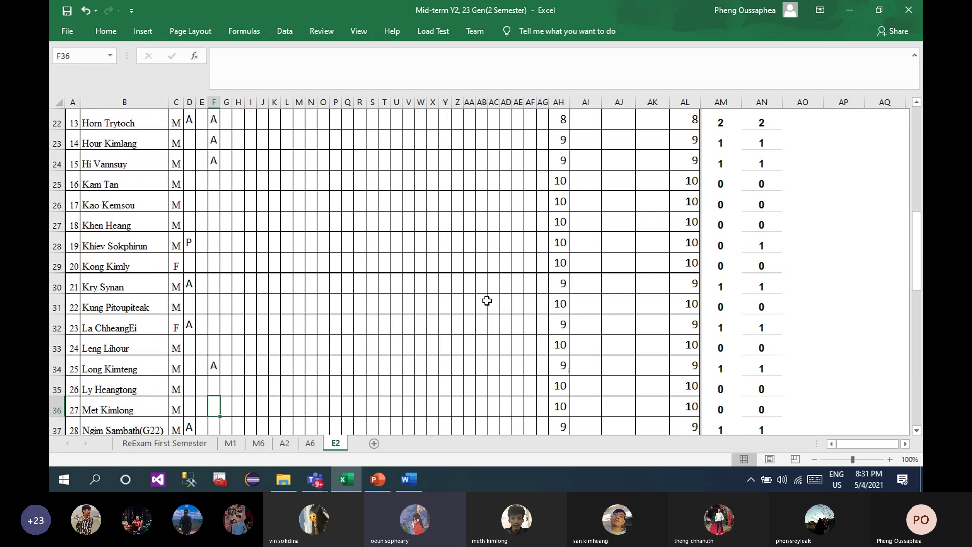
pyautogui.press('Down')
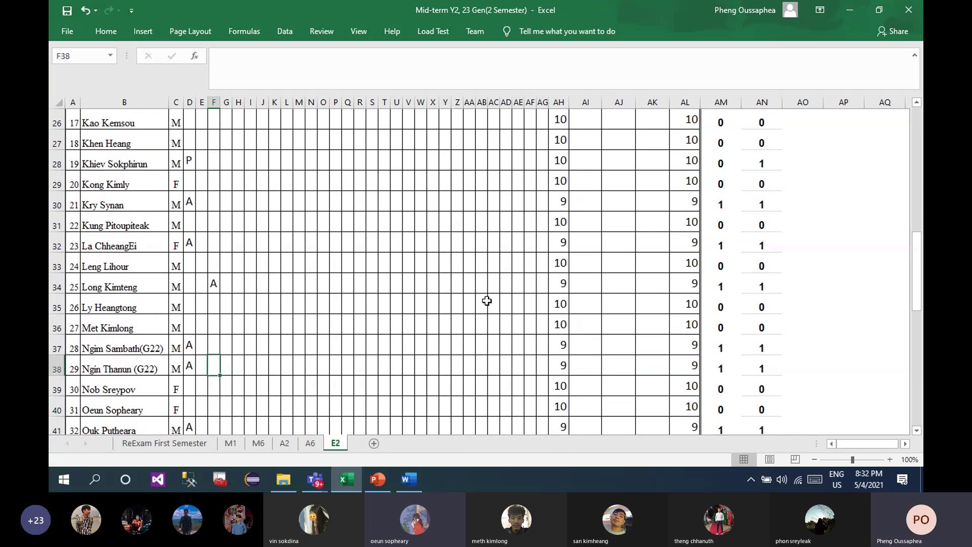
# Step: Recheck the 05/04/21 attendance marks from student 29's row back up to student 4's row
pyautogui.press('Up')
pyautogui.press('Up')
pyautogui.press('Up')
pyautogui.press('Up')
pyautogui.press('Up')
pyautogui.press('Up')
pyautogui.press('Up')
pyautogui.press('Up')
pyautogui.press('Up')
pyautogui.press('Up')
pyautogui.press('Up')
pyautogui.press('Up')
pyautogui.press('Up')
pyautogui.press('Up')
pyautogui.press('Up')
pyautogui.press('Up')
pyautogui.press('Up')
pyautogui.press('Up')
pyautogui.press('Up')
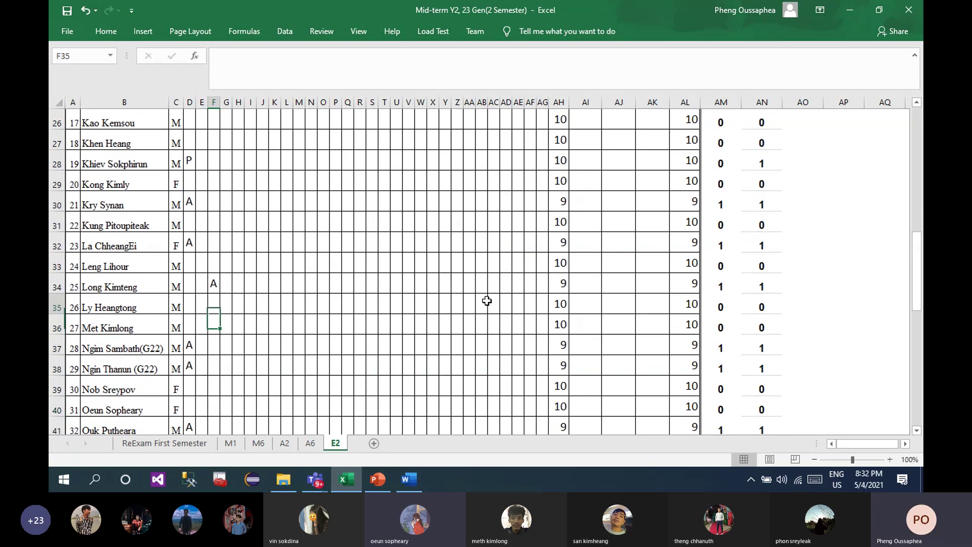
pyautogui.press('Up')
pyautogui.press('Up')
pyautogui.press('Up')
pyautogui.press('Up')
pyautogui.press('Up')
# Step: Clear the absence mark A from student 47's cell in the 05/04/21 column of the roster
pyautogui.press('Down')
pyautogui.press('Down')
pyautogui.press('Down')
pyautogui.press('Down')
pyautogui.press('Down')
pyautogui.press('Down')
pyautogui.press('Down')
pyautogui.press('Down')
pyautogui.press('Down')
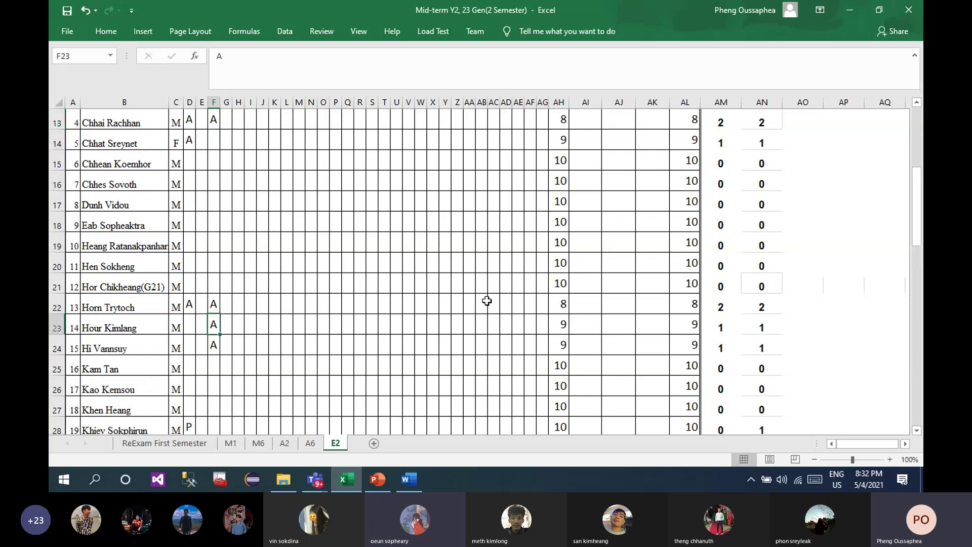
pyautogui.press('Down')
pyautogui.press('Down')
pyautogui.press('Down')
pyautogui.press('Down')
pyautogui.press('Down')
pyautogui.press('Down')
pyautogui.press('Down')
pyautogui.press('Down')
pyautogui.press('Down')
pyautogui.press('Down')
pyautogui.press('Down')
pyautogui.press('Down')
pyautogui.press('Down')
pyautogui.press('Down')
pyautogui.press('Down')
pyautogui.press('Down')
pyautogui.press('Down')
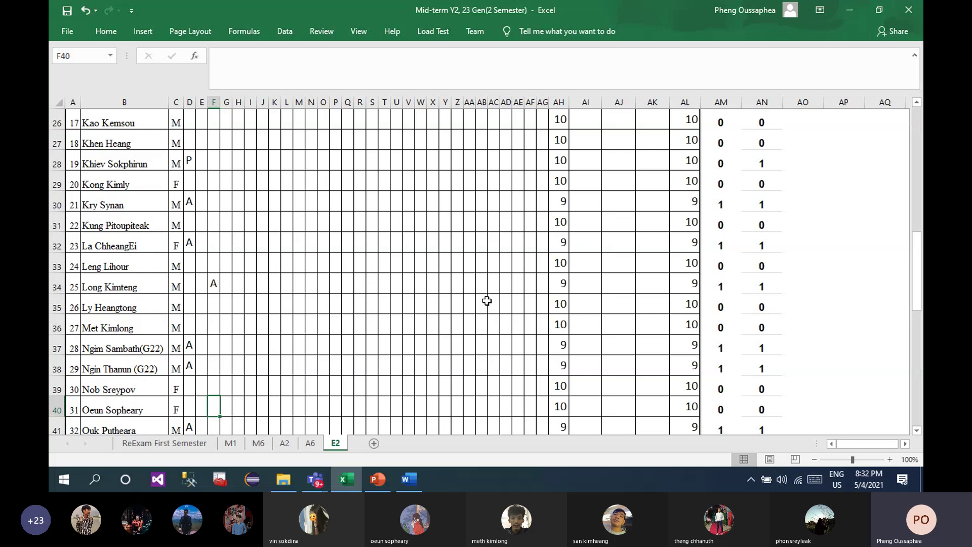
pyautogui.press('Down')
pyautogui.press('Down')
pyautogui.press('Down')
pyautogui.press('Down')
pyautogui.press('Down')
pyautogui.press('Down')
pyautogui.press('Down')
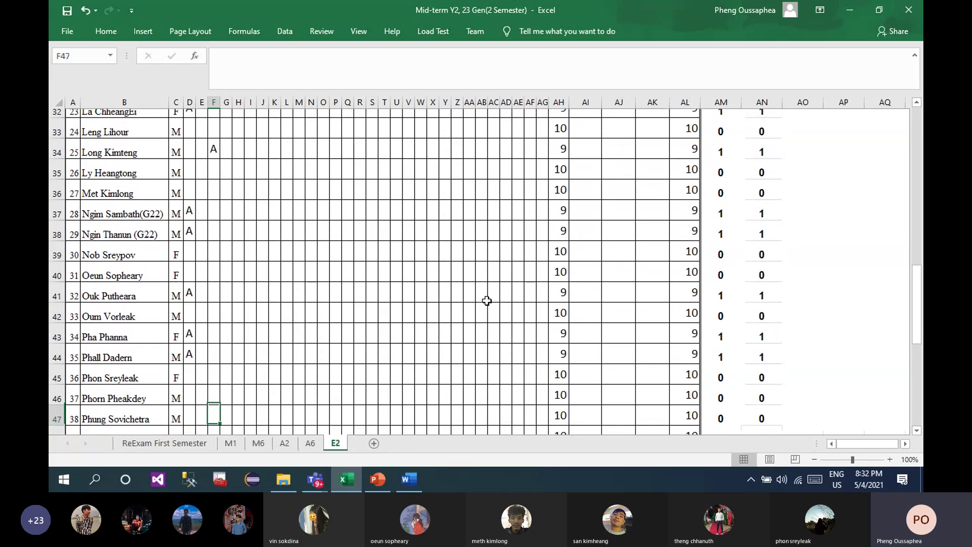
pyautogui.press('Down')
pyautogui.press('Down')
pyautogui.press('Down')
pyautogui.press('Down')
pyautogui.press('Down')
pyautogui.press('Down')
pyautogui.press('Down')
pyautogui.press('Down')
pyautogui.press('Down')
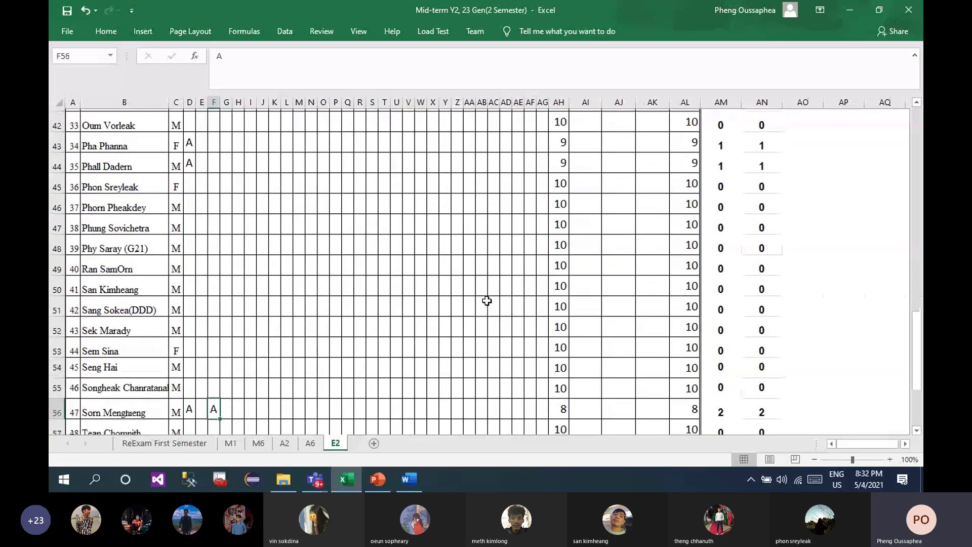
pyautogui.press('BackSpace')
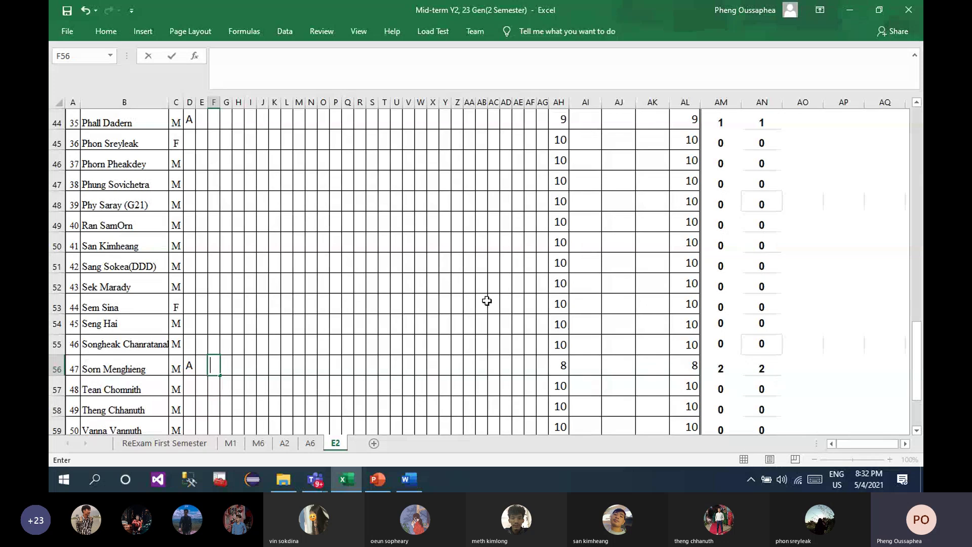
pyautogui.press('Down')
# Step: Check the 05/04/21 column from student 48's row to the end of the roster
pyautogui.press('Down')
pyautogui.press('Down')
pyautogui.press('Down')
pyautogui.press('Down')
pyautogui.press('Down')
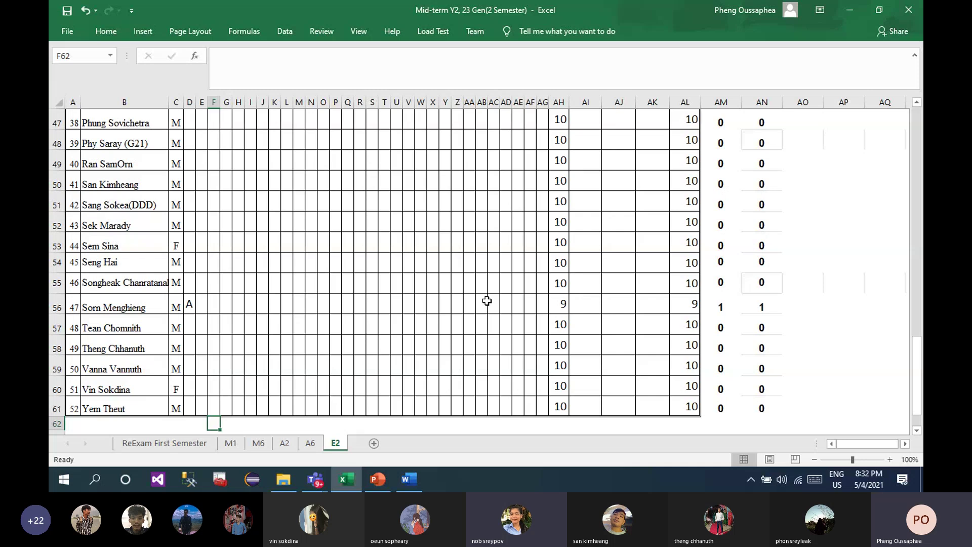
# Step: Go back up the 05/04/21 column to student 44's row and look at the Teams meeting participants again
pyautogui.press('Up')
pyautogui.press('Up')
pyautogui.press('Up')
pyautogui.press('Up')
pyautogui.press('Up')
pyautogui.press('Up')
pyautogui.press('Up')
pyautogui.press('Up')
pyautogui.press('Up')
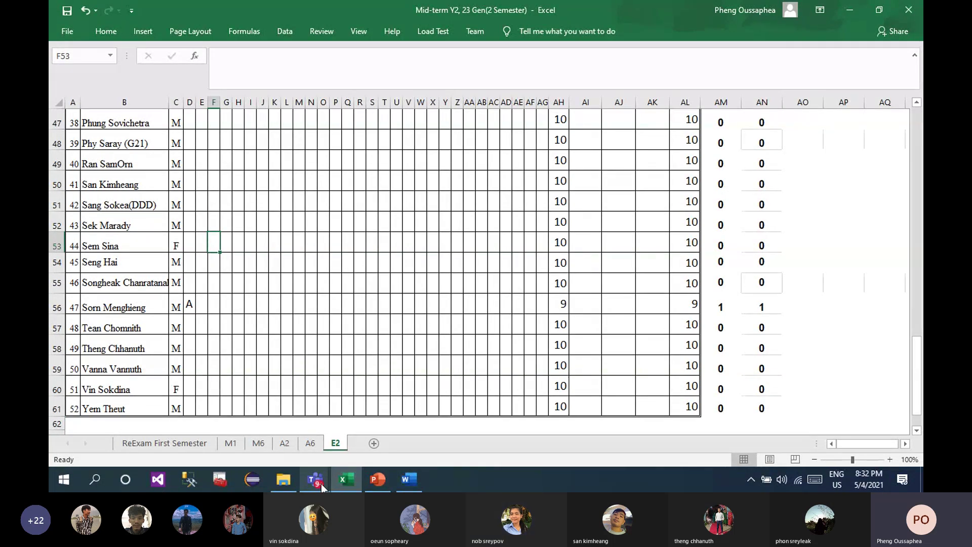
pyautogui.moveTo(321, 484)
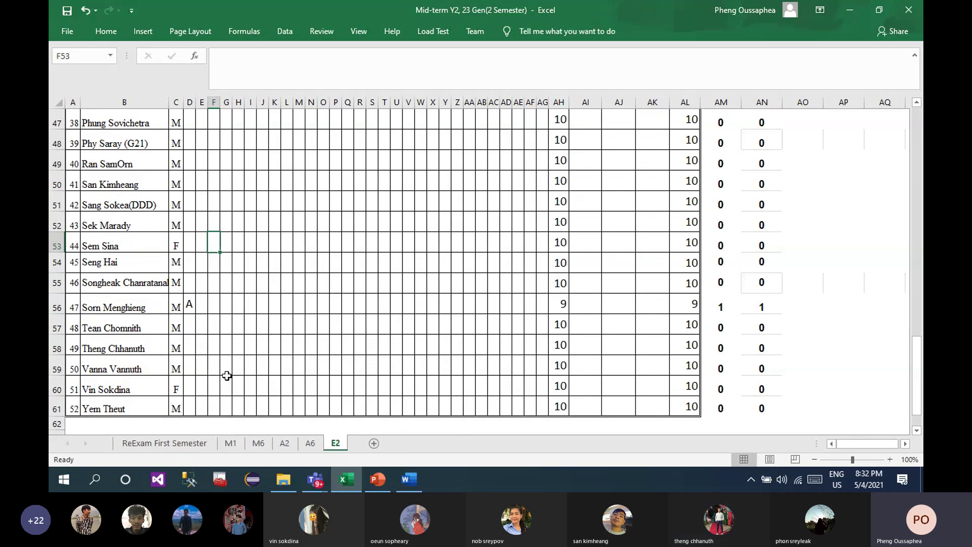
pyautogui.click(322, 480)
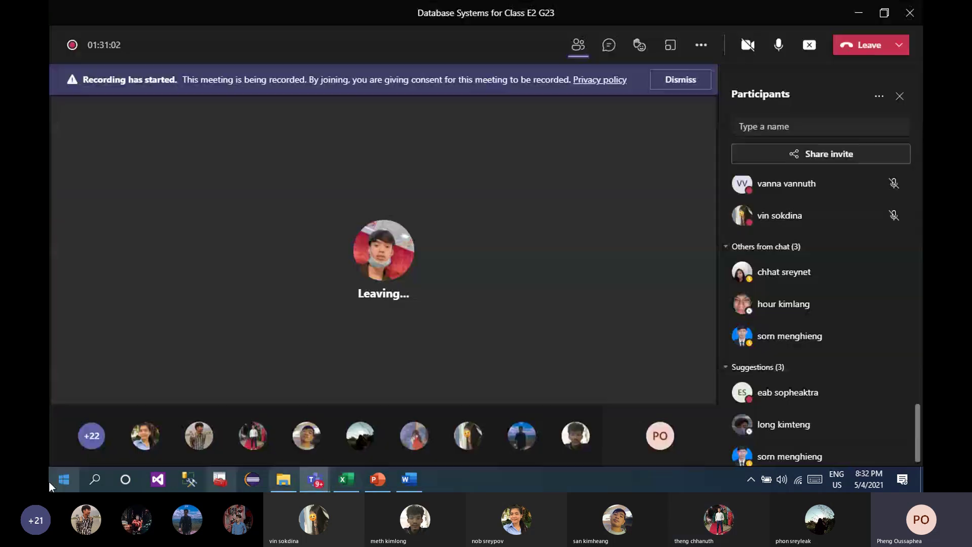